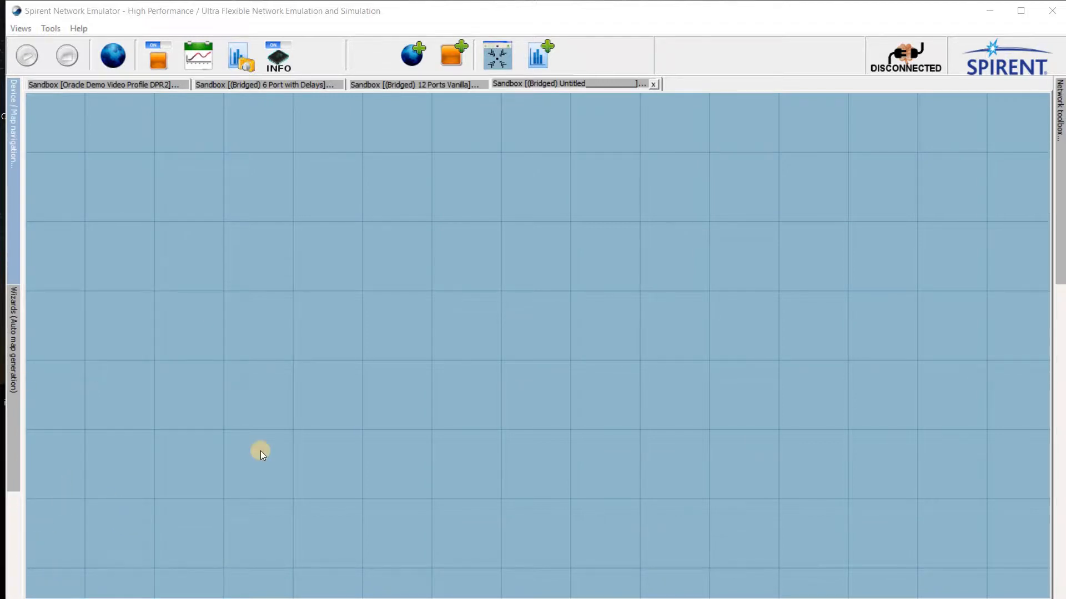
left_click(11, 169)
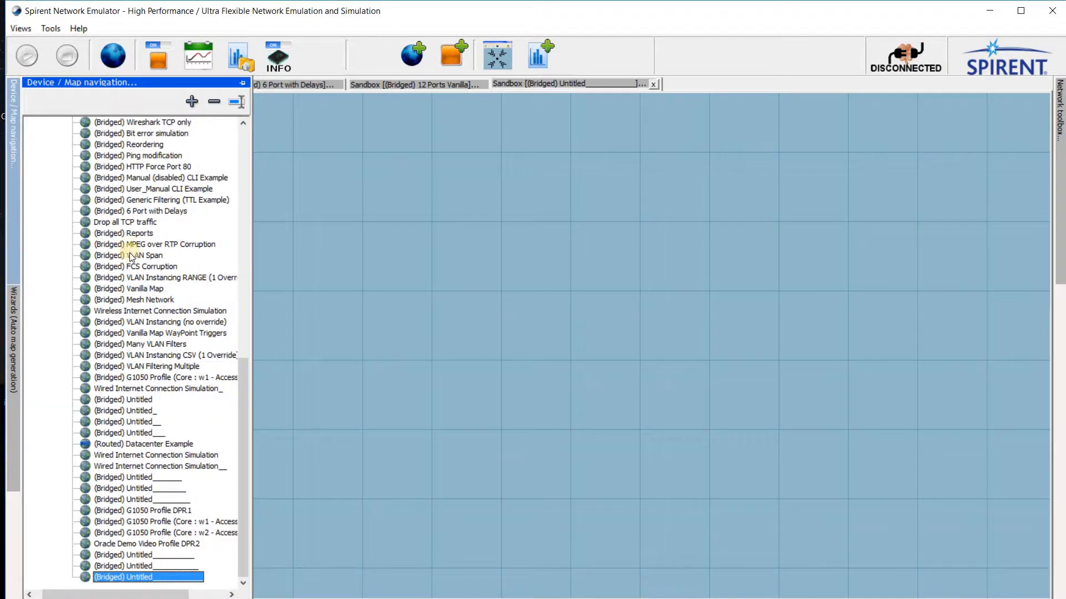
left_click(15, 169)
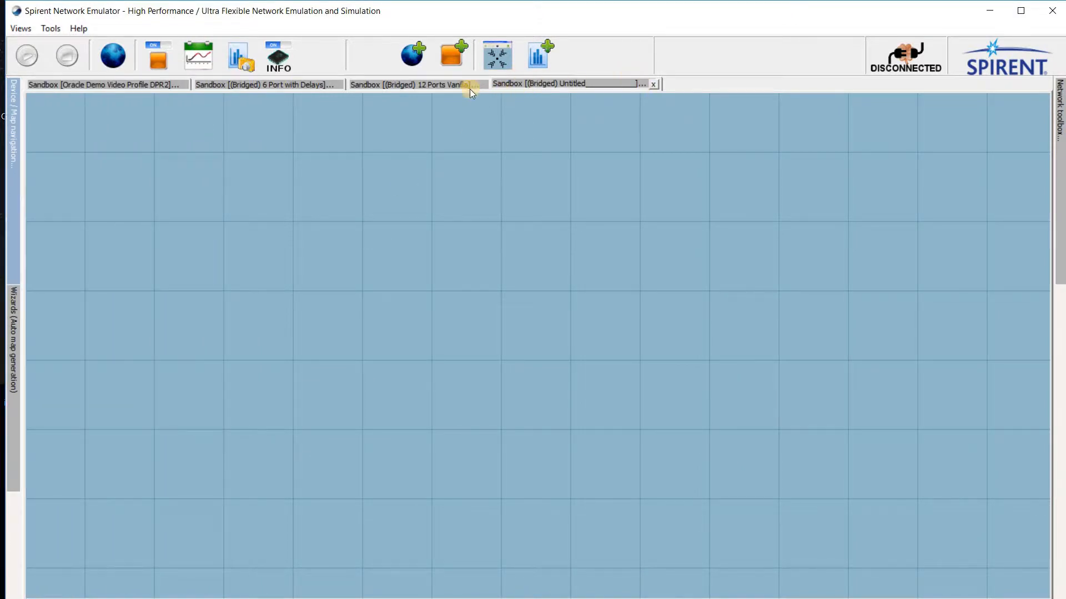
Step: Add a Drop Packets object to the 12 Ports Vanilla map and place it in the upper gap between the two groups of port links
left_click(451, 87)
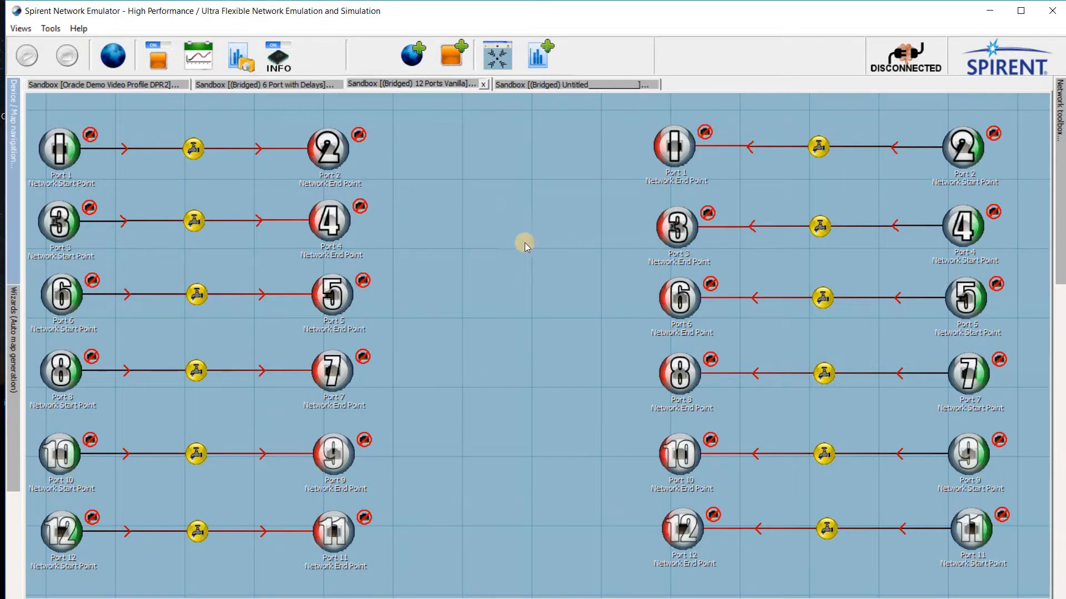
left_click(455, 49)
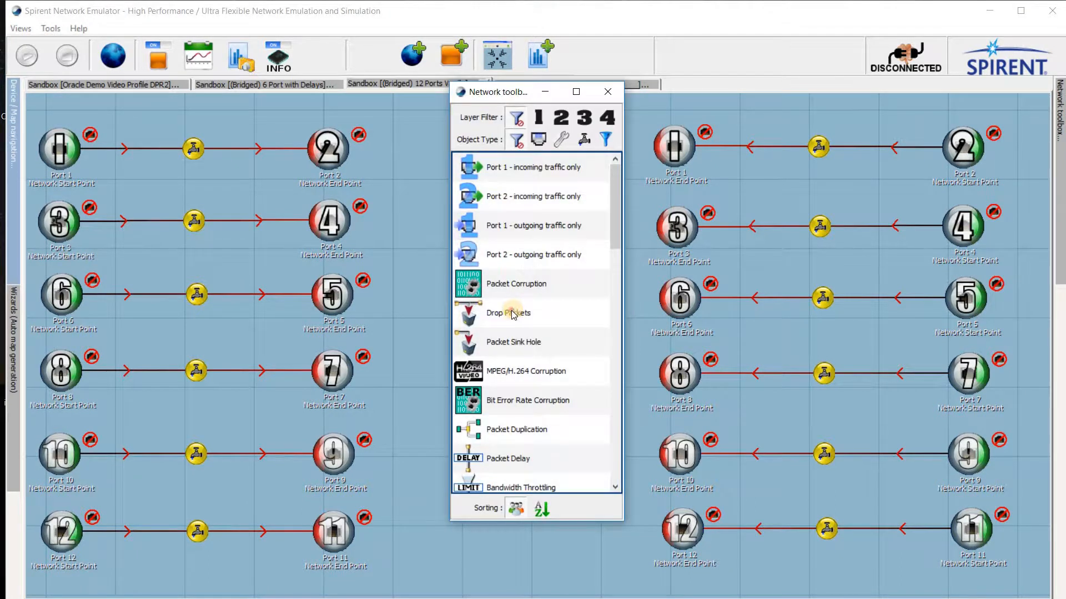
left_click(512, 313)
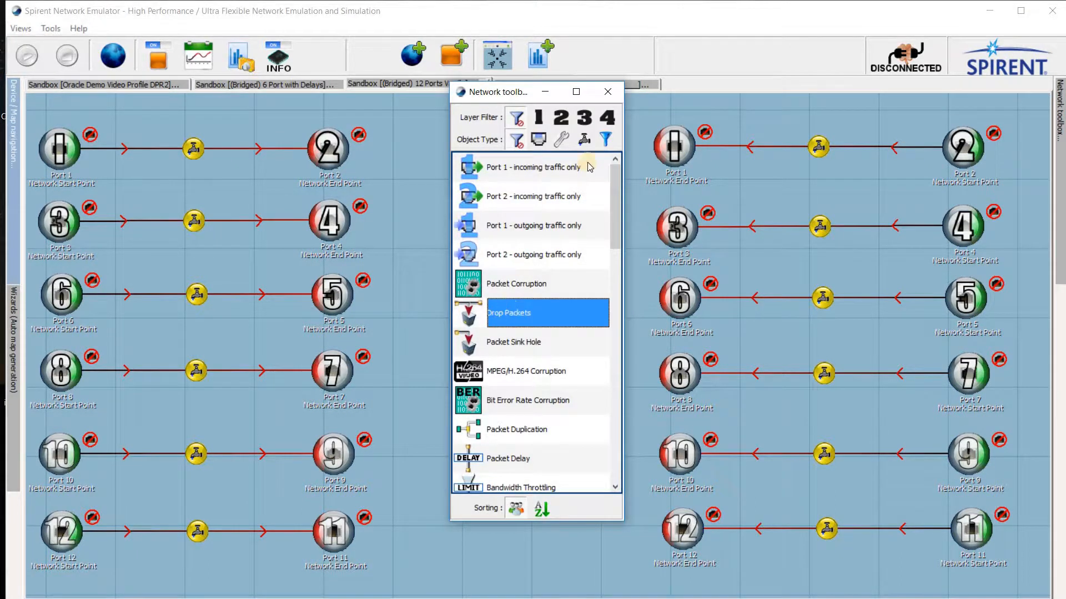
left_click(605, 94)
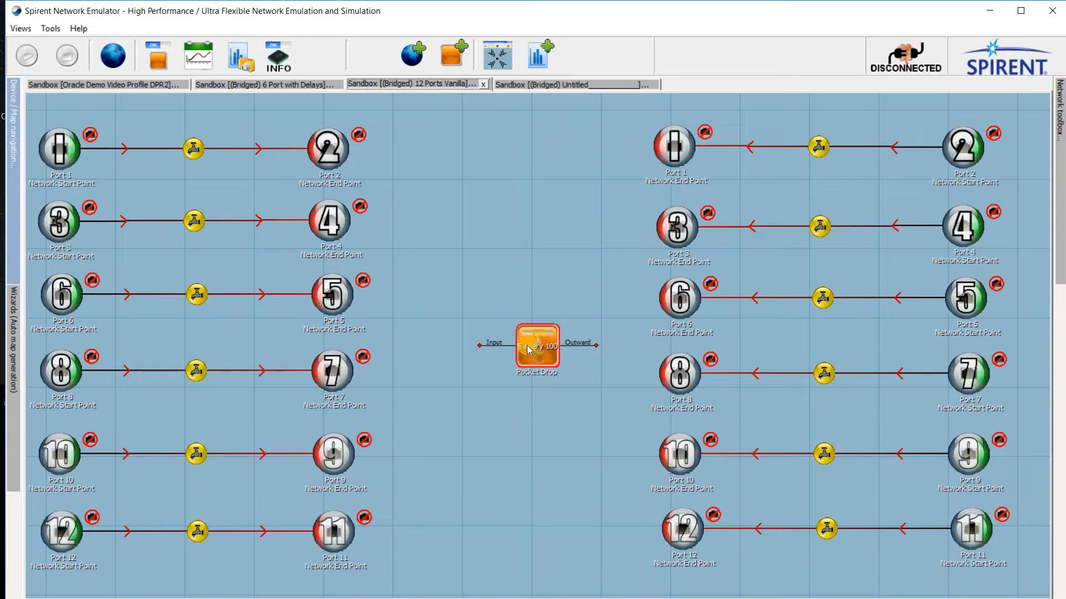
left_click_drag(529, 350, 505, 188)
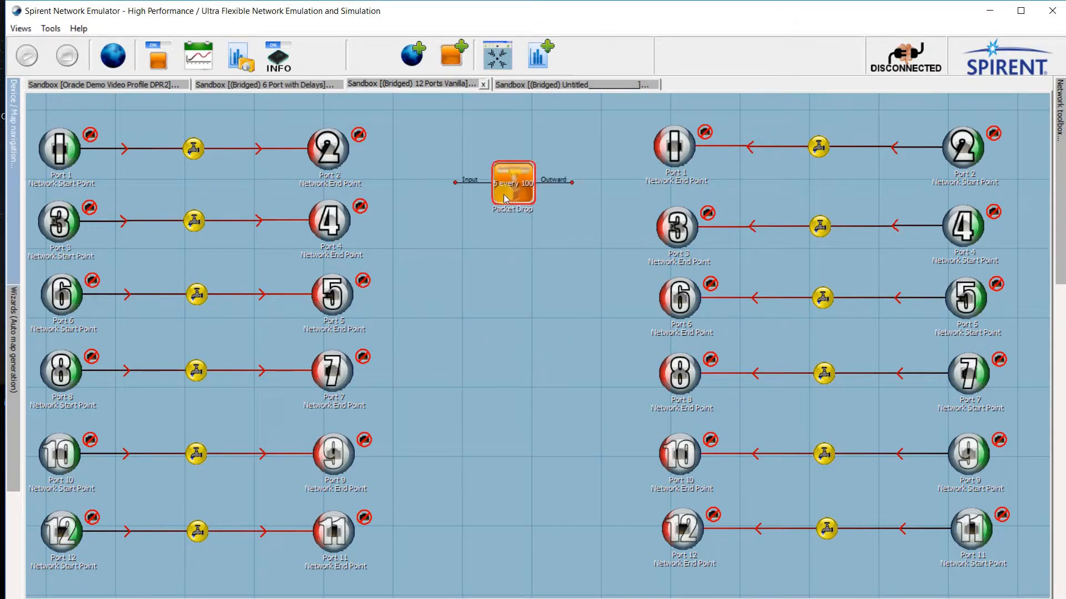
Step: Add a Packet Delay object to the 12 Ports Vanilla map and view its delay settings without changing them
left_click(448, 64)
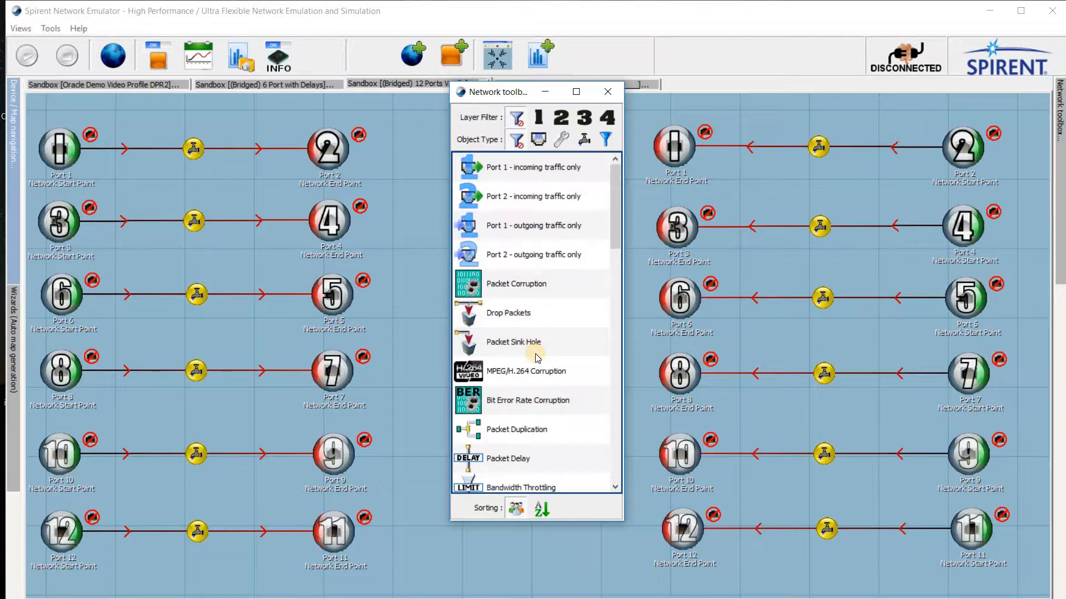
scroll(534, 353, "down", 1)
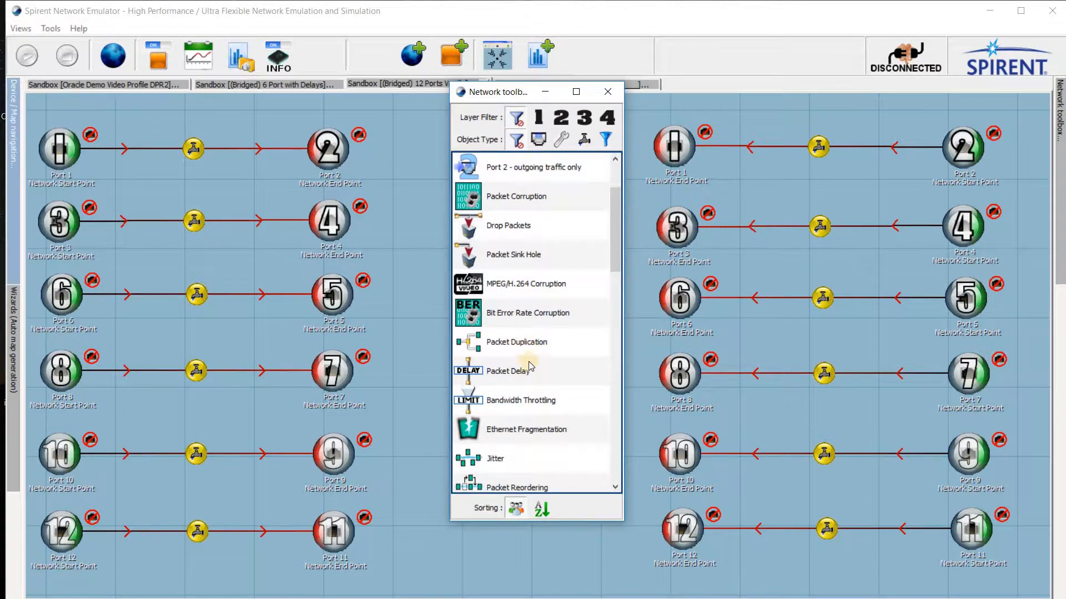
left_click(531, 372)
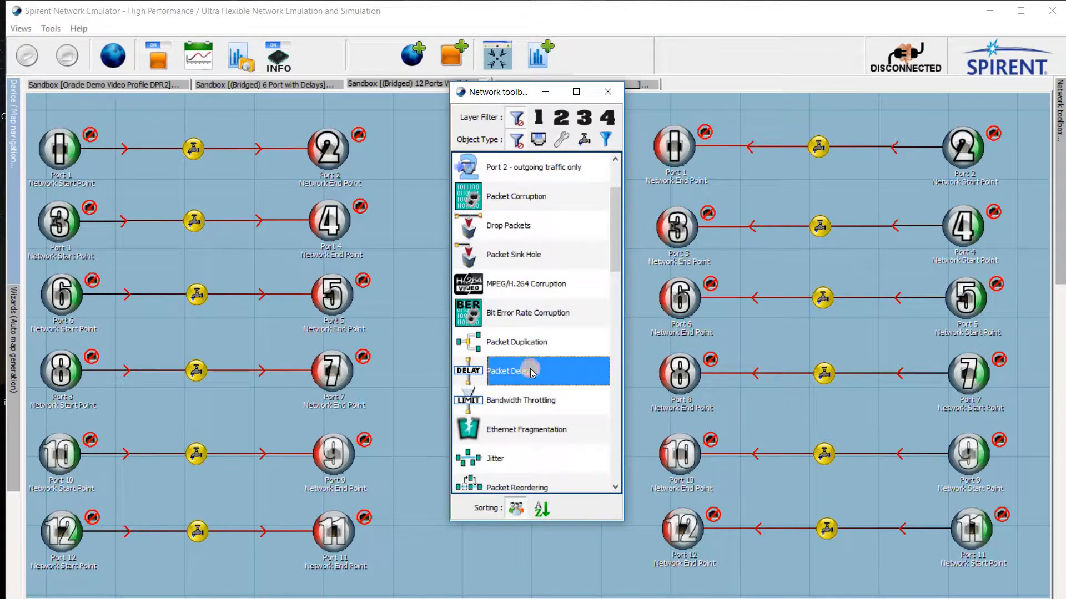
left_click(608, 93)
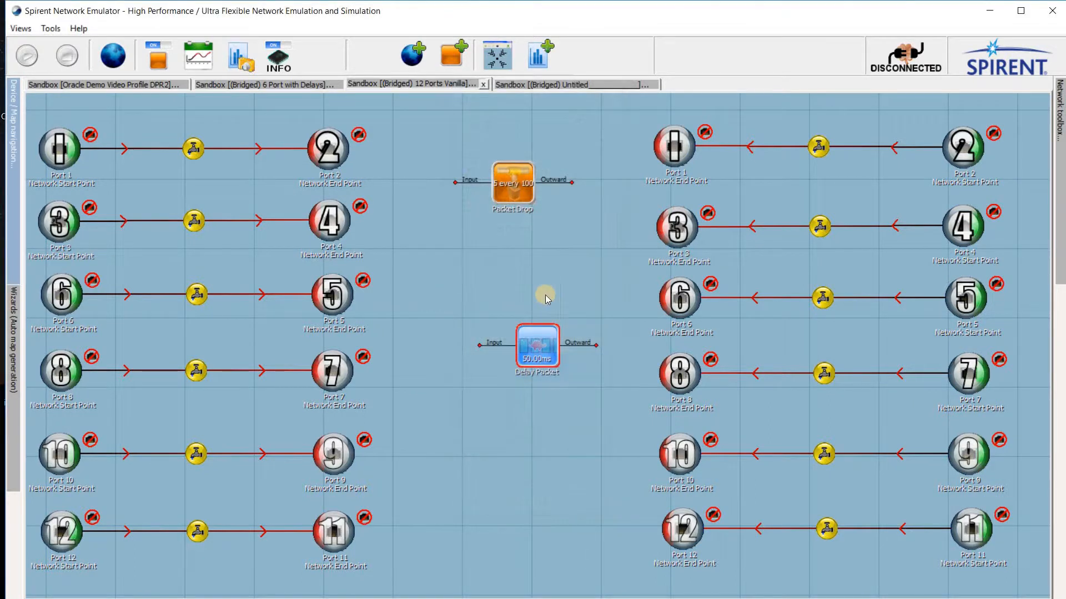
double_click(539, 349)
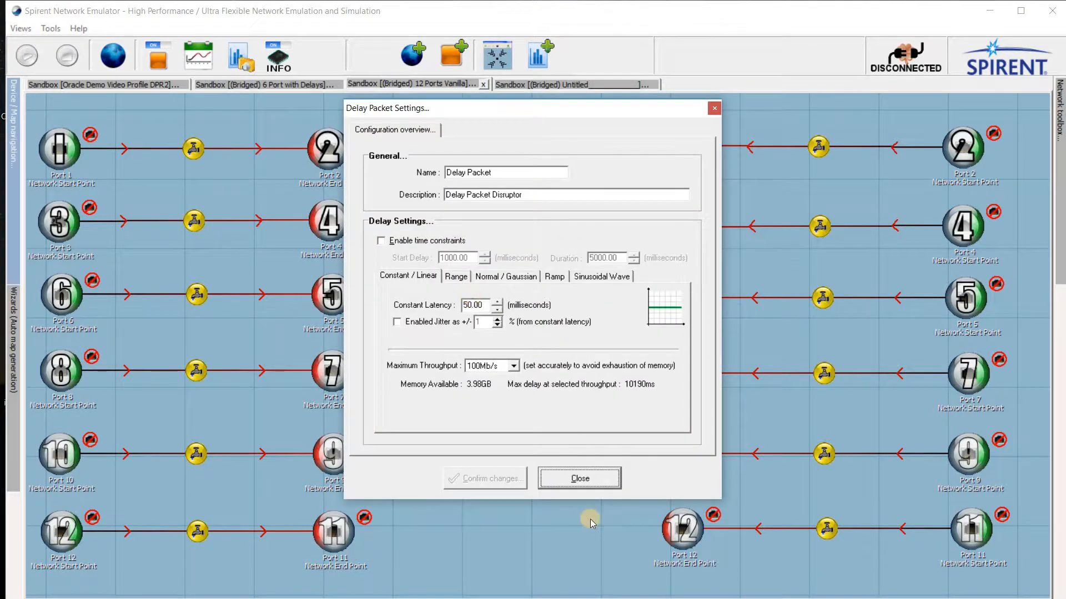
left_click(579, 479)
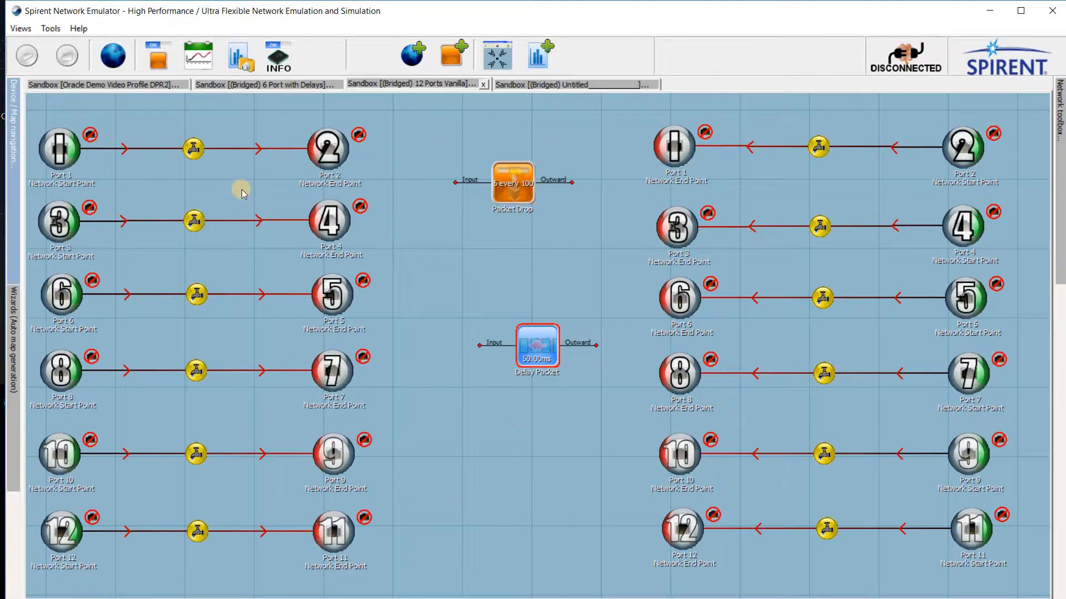
Step: In the 6 Port with Delays map, set the constant latency of the Port 1 to Port 2 delay to 1000 ms
left_click(257, 86)
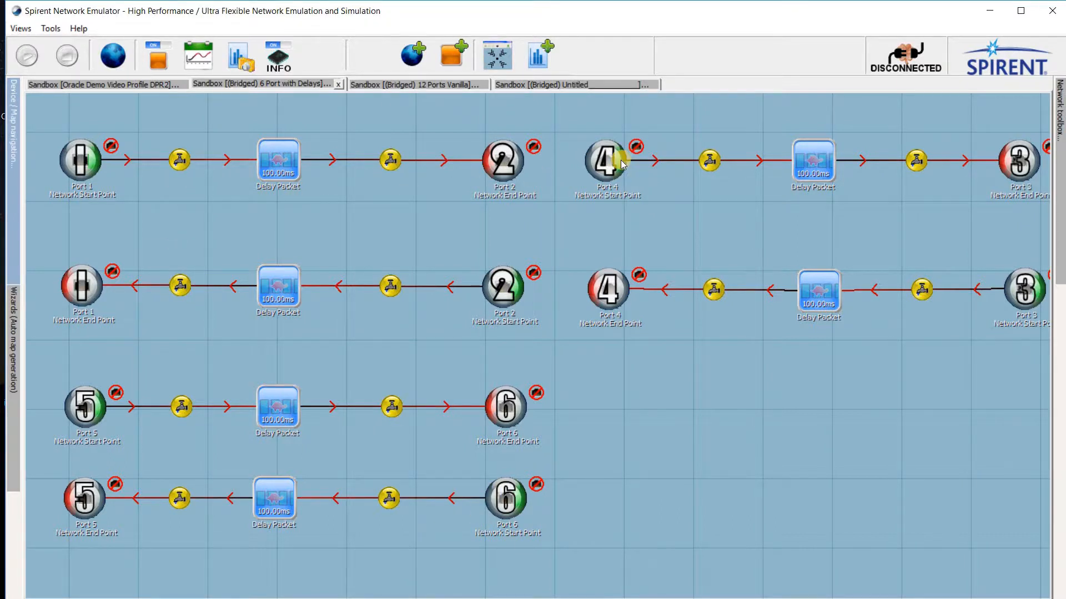
double_click(276, 167)
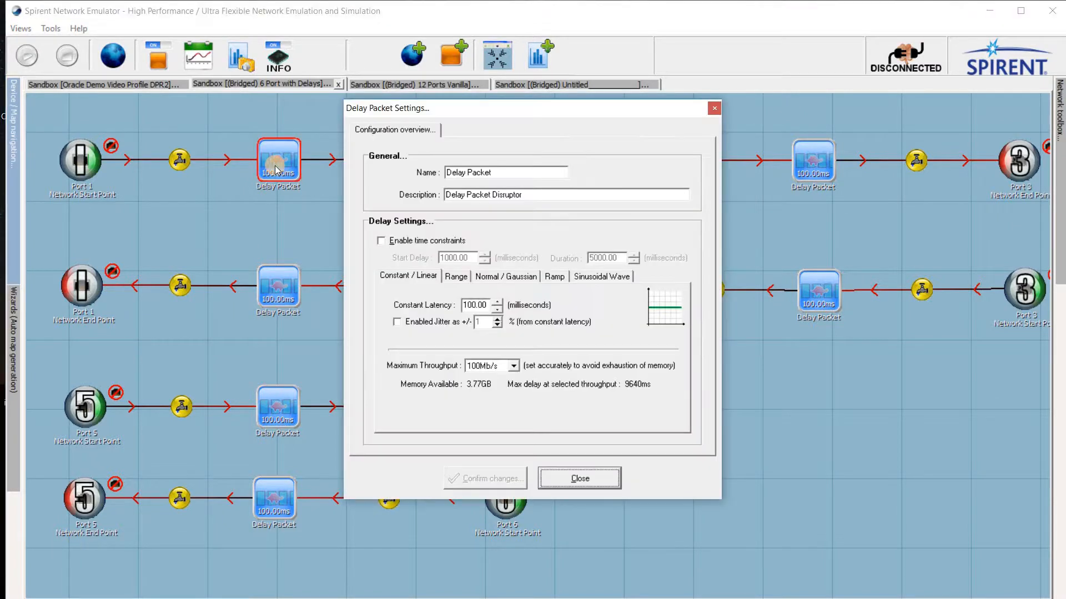
left_click(470, 304)
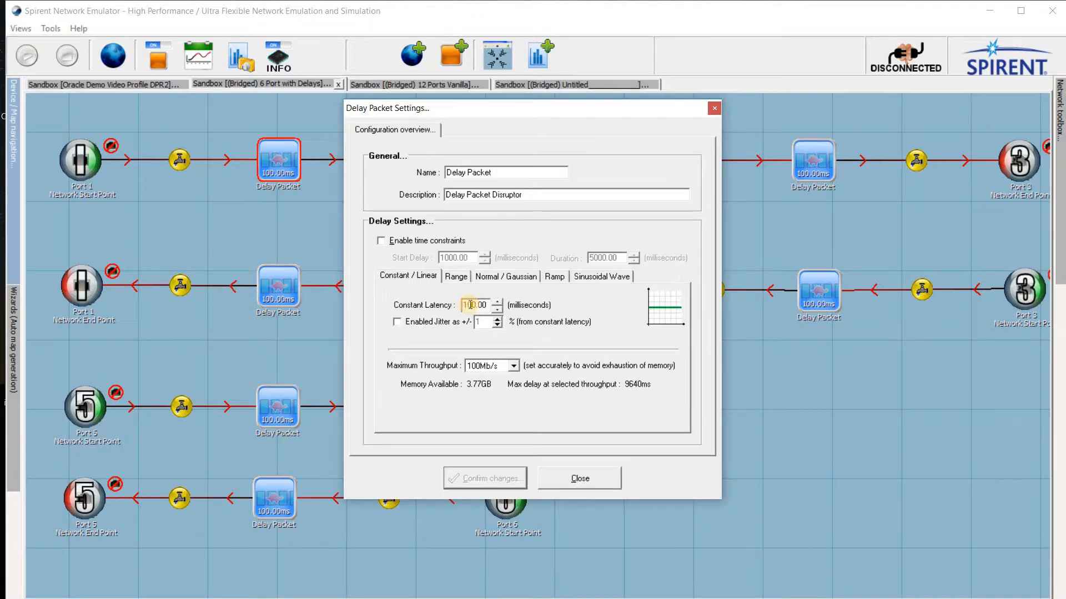
type("0")
left_click(481, 477)
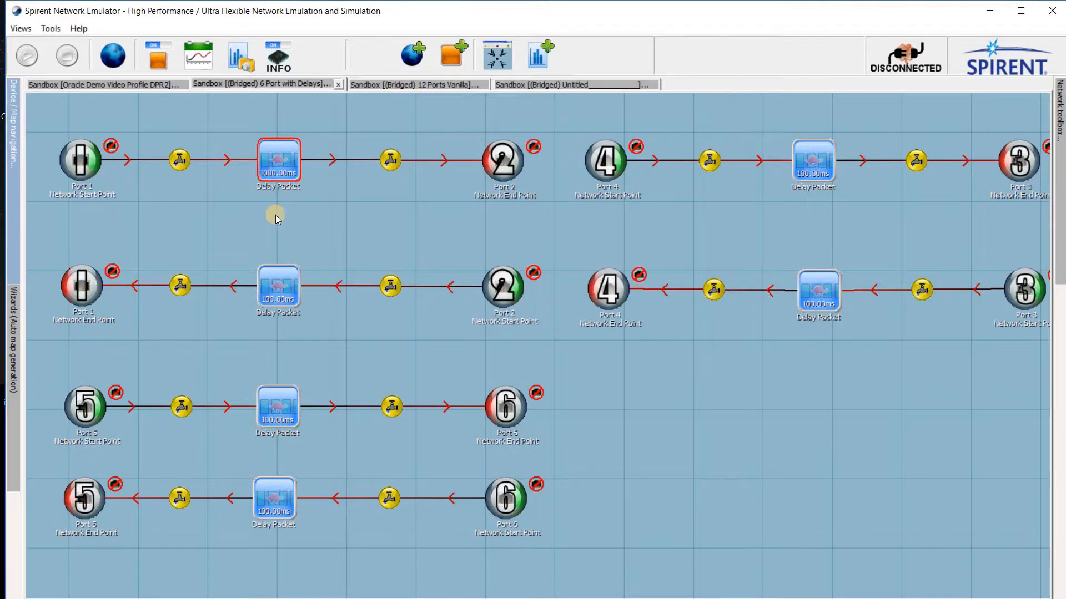
Step: Set the constant latency of the delay on the Port 2 to Port 1 return path to 1000 ms
double_click(277, 286)
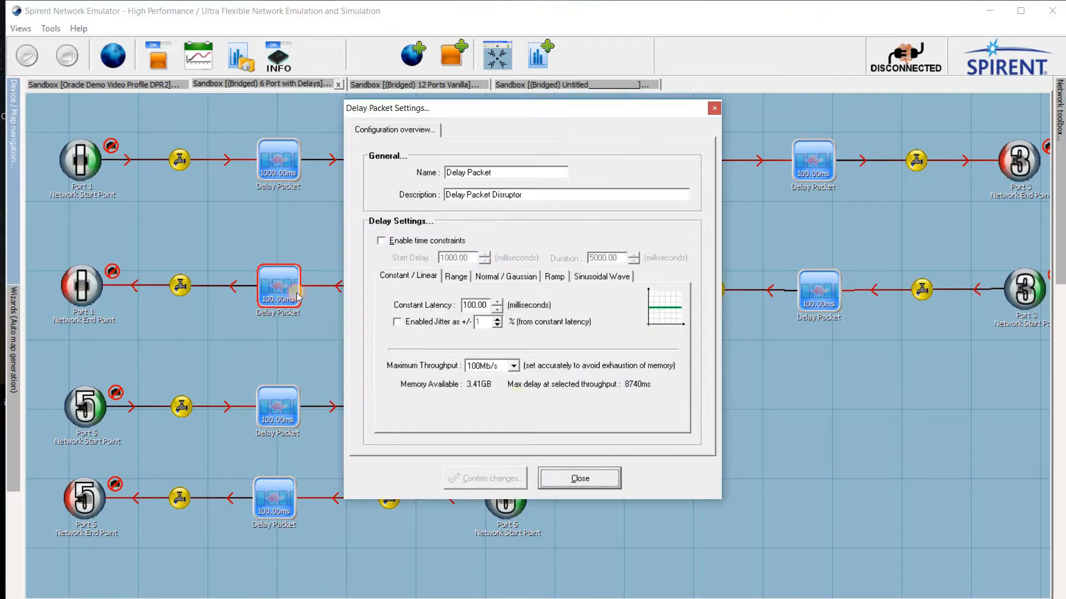
left_click(466, 305)
type("0")
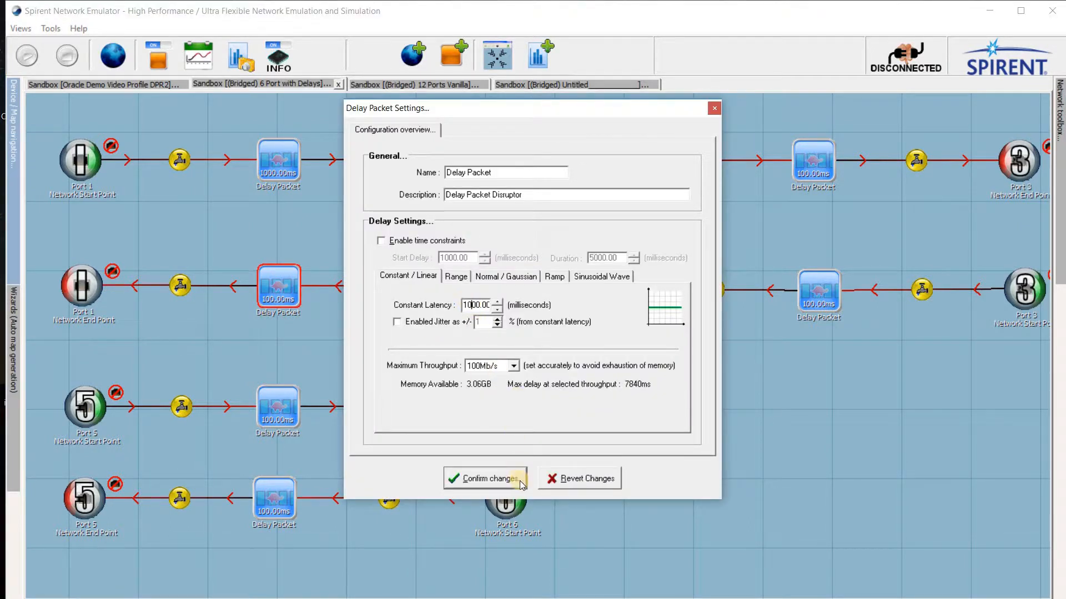
left_click(522, 484)
Step: Set the constant latency of the delay on the Port 5 to Port 6 path to 1000 ms
left_click(292, 384)
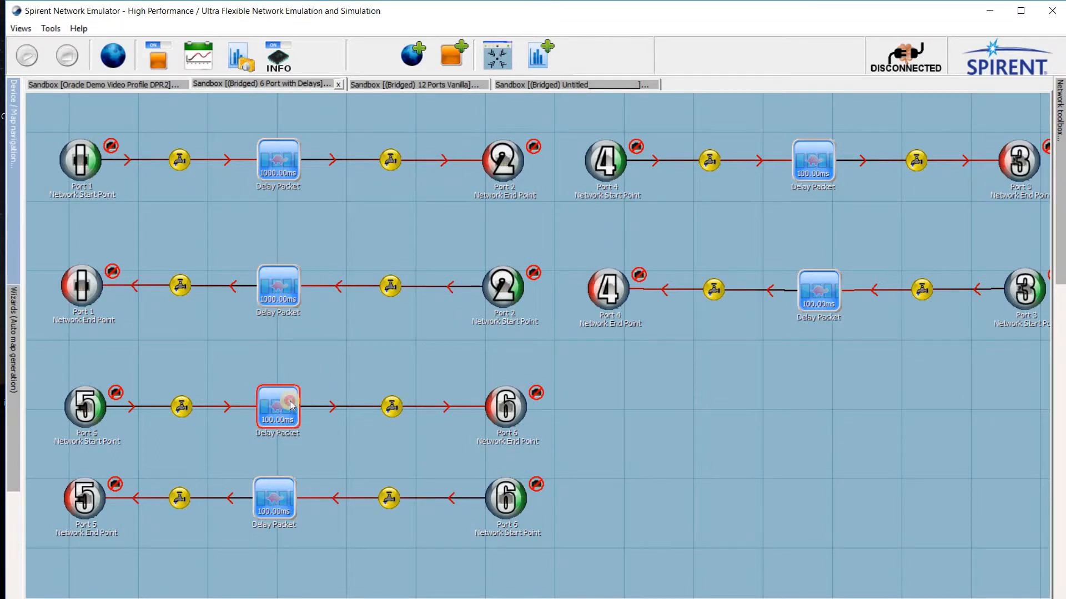
double_click(289, 399)
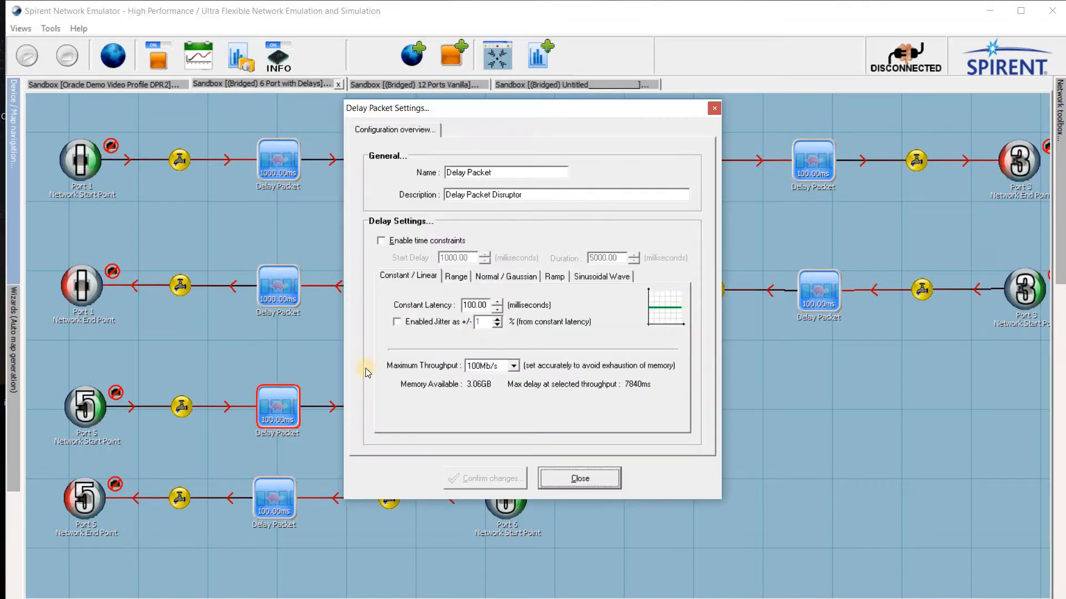
left_click(468, 305)
type("0")
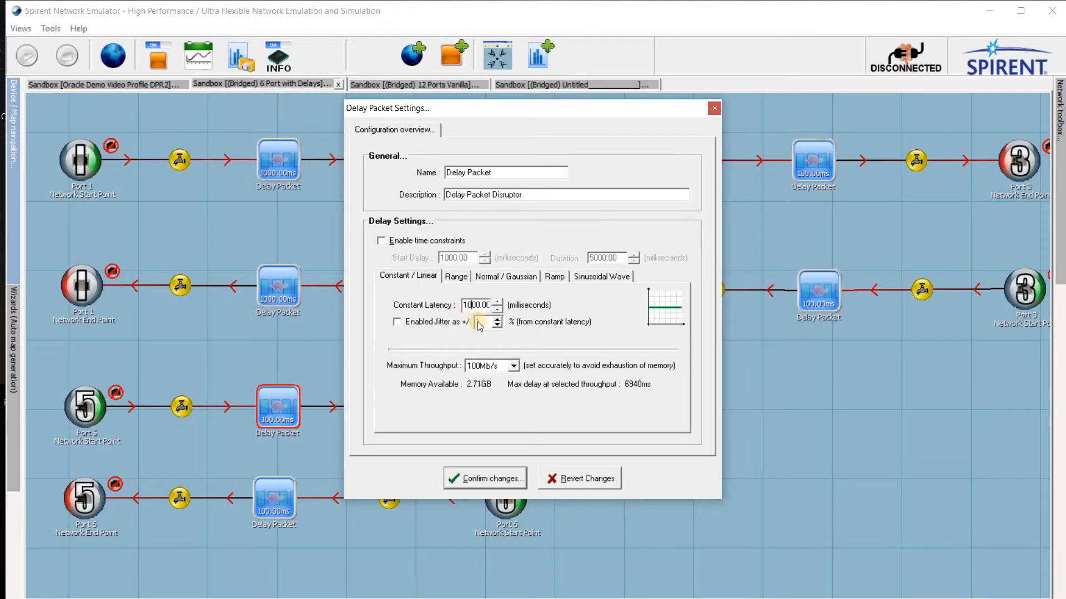
left_click(503, 478)
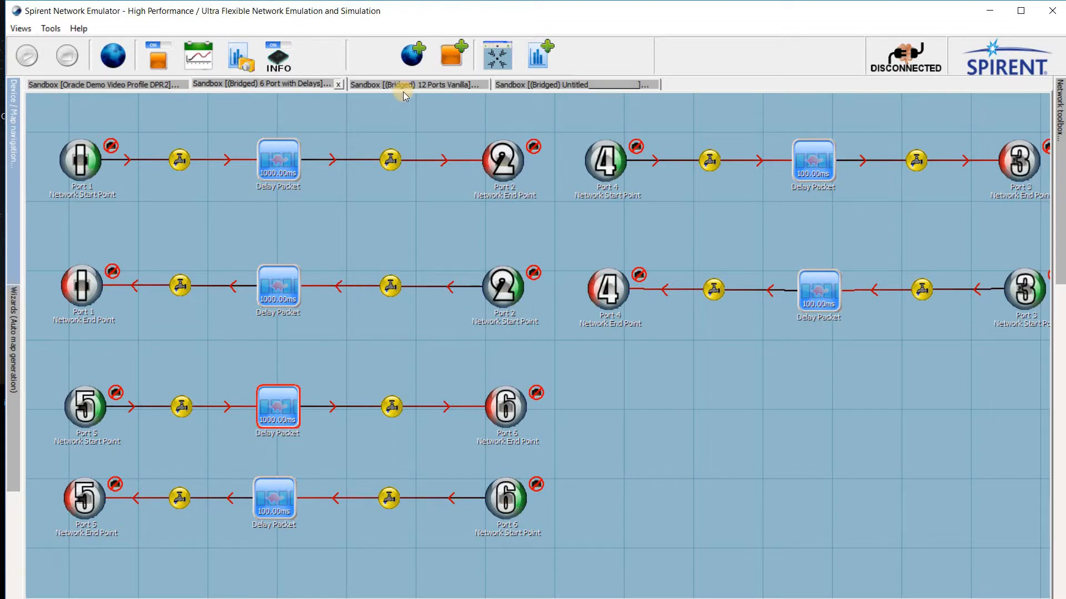
Step: In the Oracle Demo Video Profile DPR2 map, set the constant latency of the Port 1 to Port 2 delay to 500 ms
left_click(138, 85)
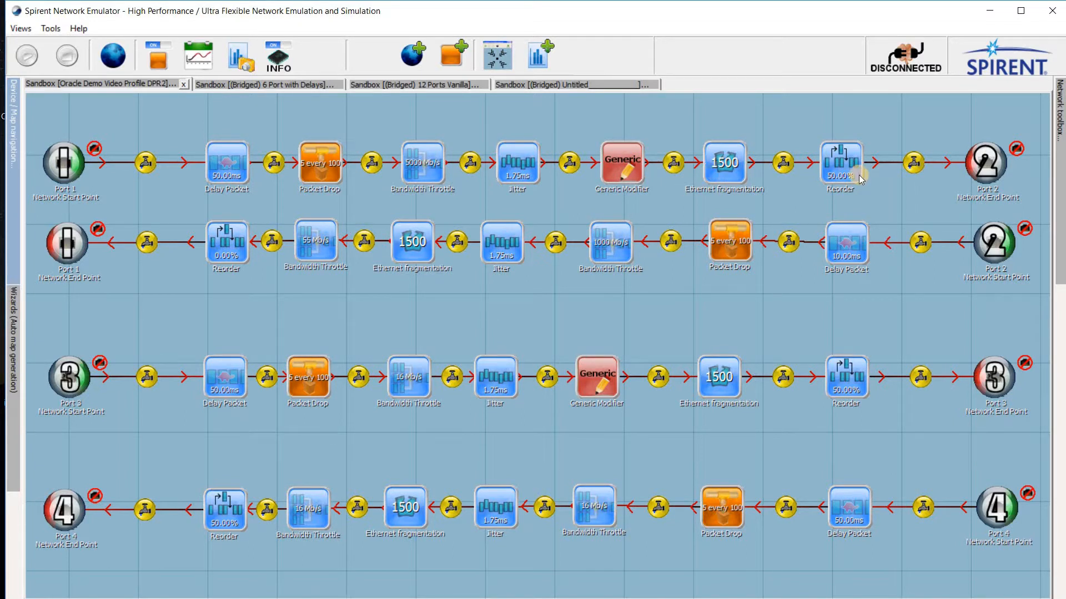
double_click(230, 163)
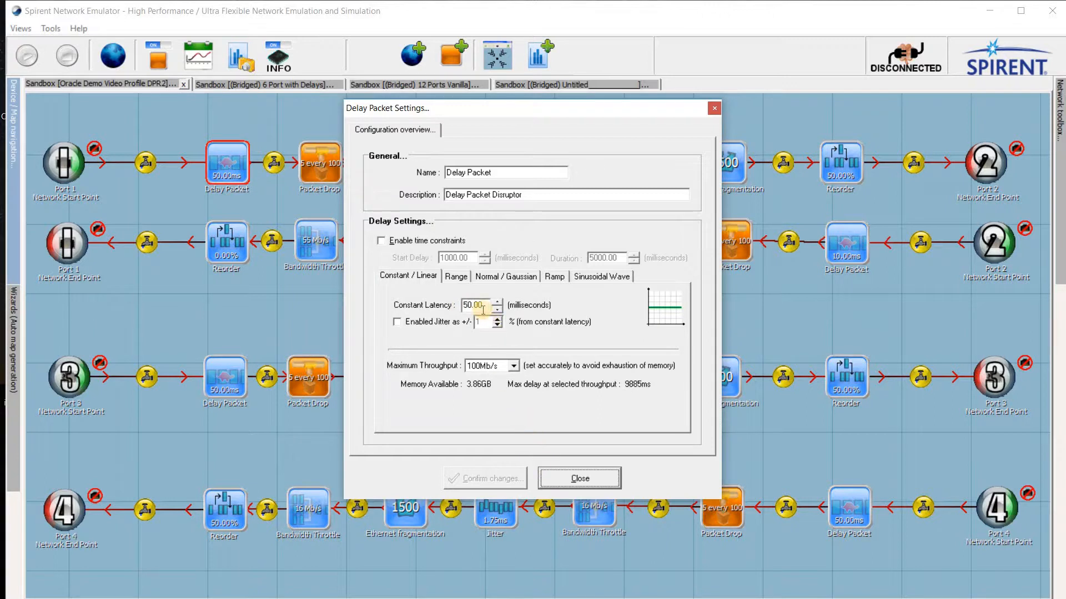
left_click(469, 306)
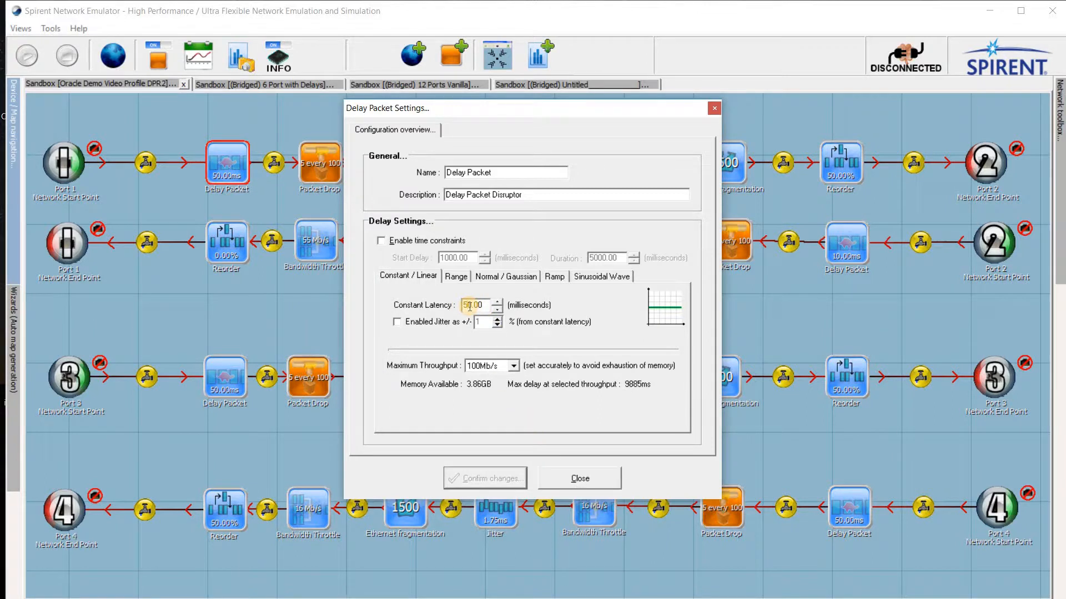
type("0")
left_click(511, 476)
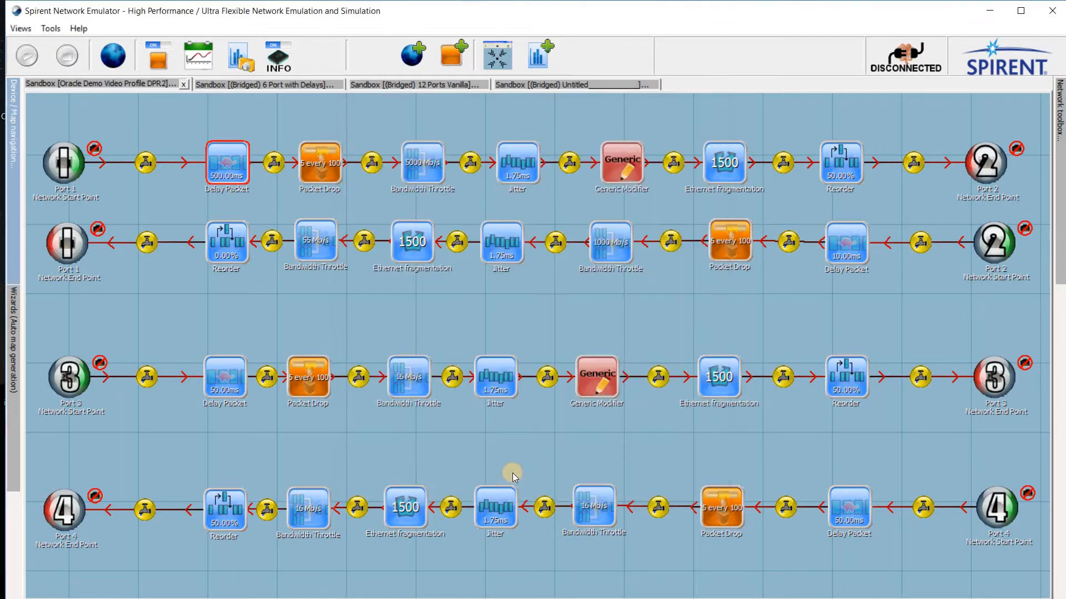
Step: Set the Packet Drop on the Port 1 to Port 2 path to drop 10 packets per 100
double_click(309, 174)
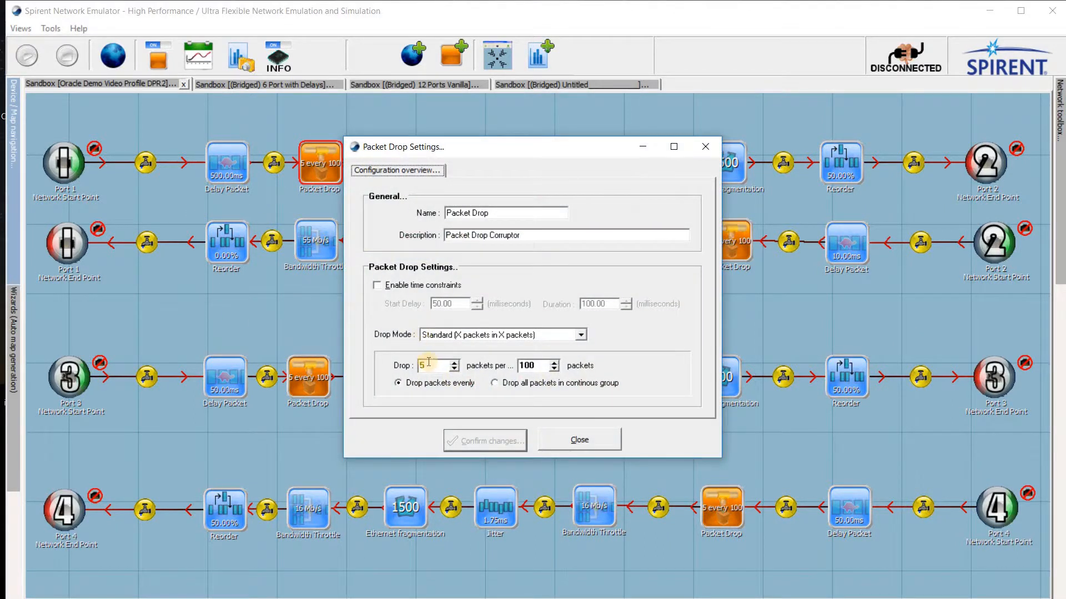
left_click_drag(427, 366, 411, 359)
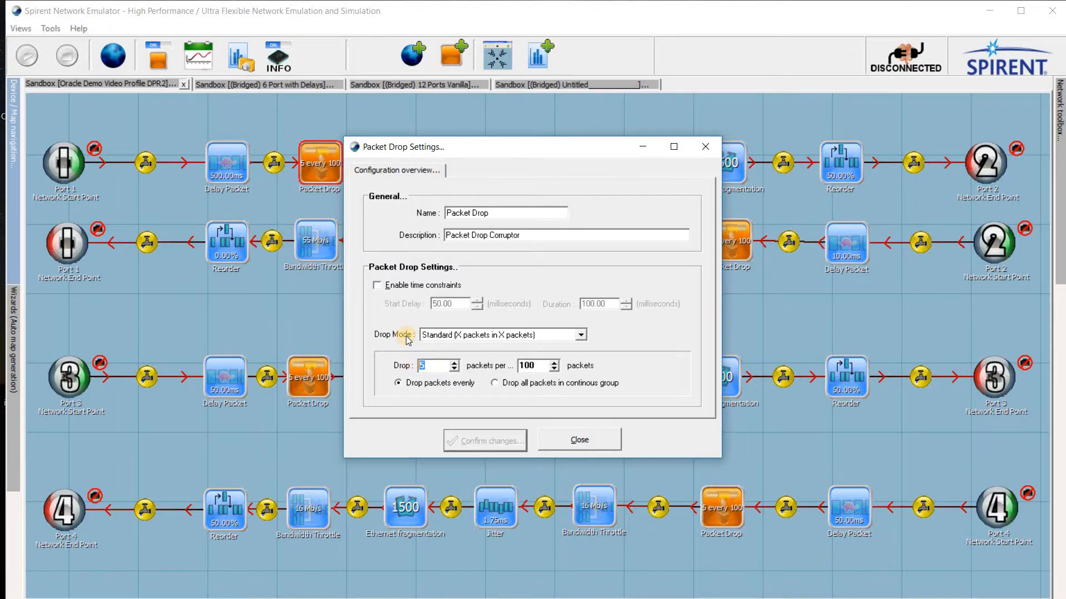
type("10")
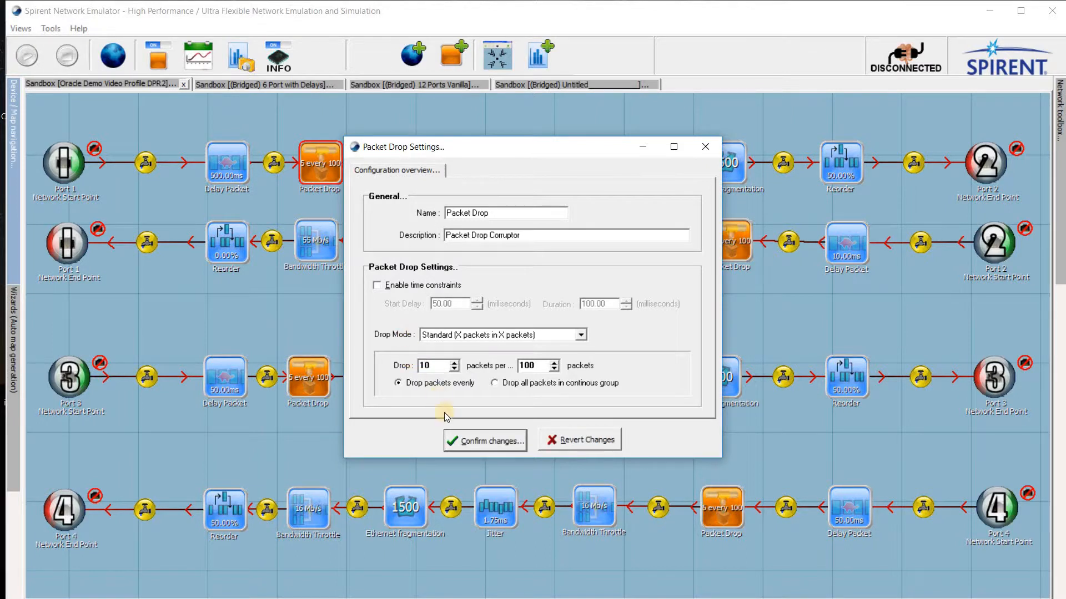
left_click(456, 441)
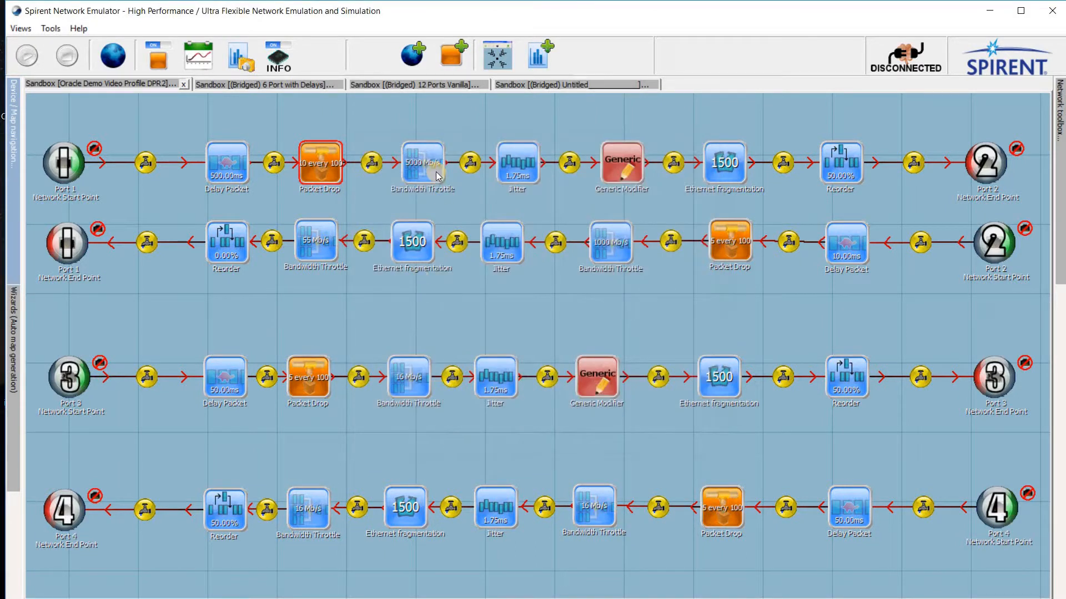
Step: Set the start delay of the Bandwidth Throttle on the Port 1 to Port 2 path to 1000 ms
double_click(436, 171)
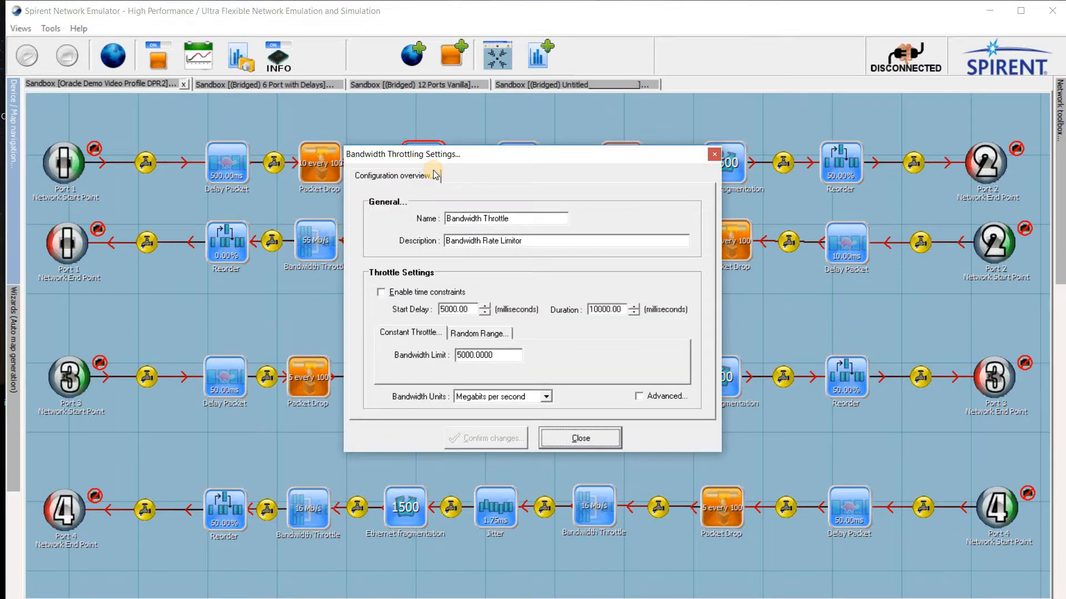
left_click(441, 310)
type("1")
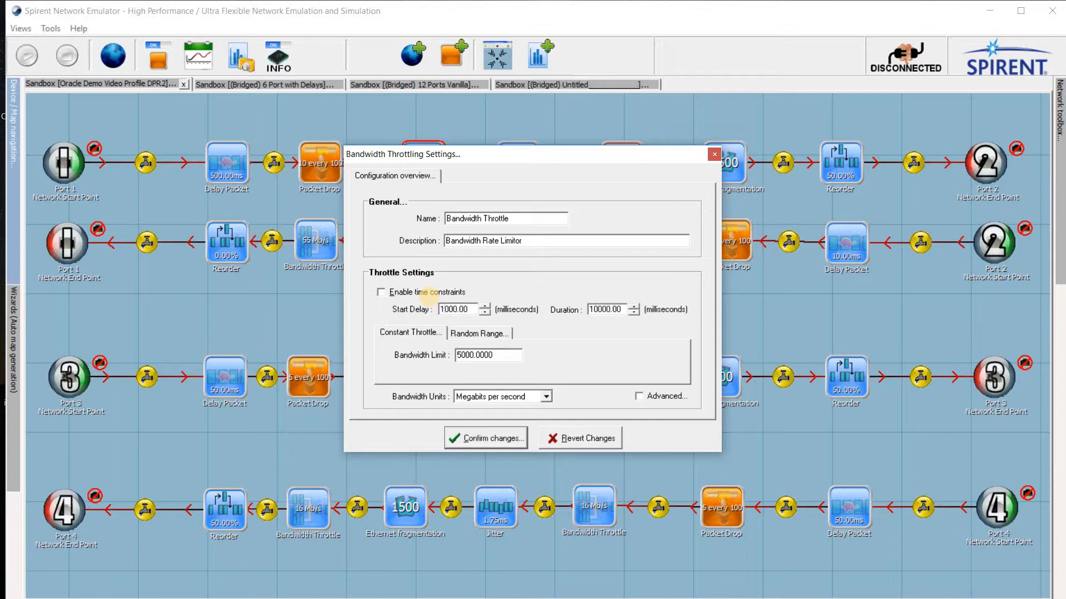
left_click(478, 438)
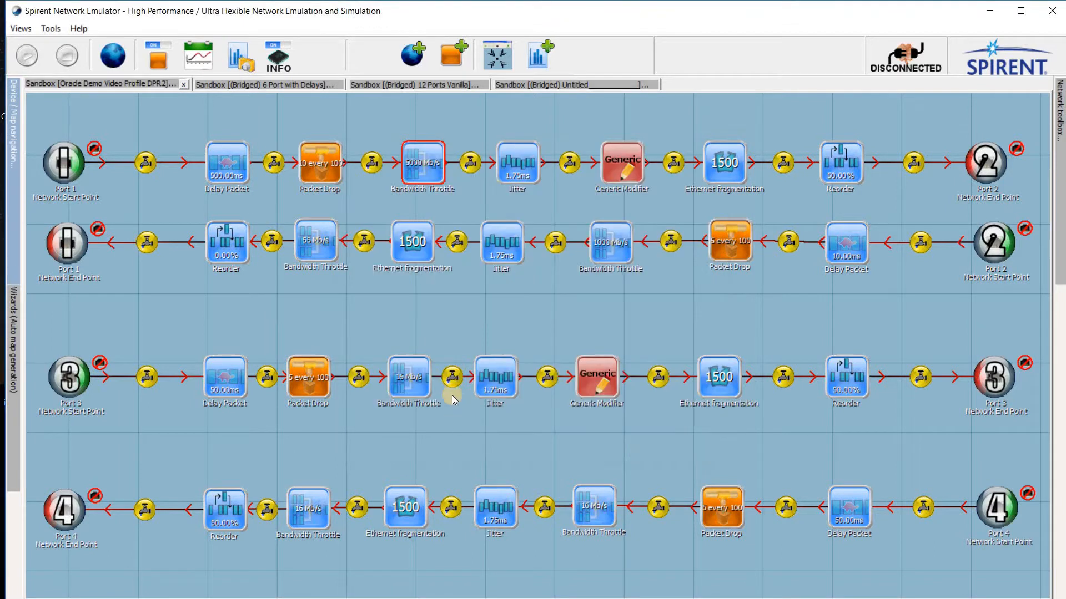
Step: Set the constant bandwidth limit of the Bandwidth Throttle on the Port 1 to Port 2 path to 1000 megabits per second
double_click(426, 175)
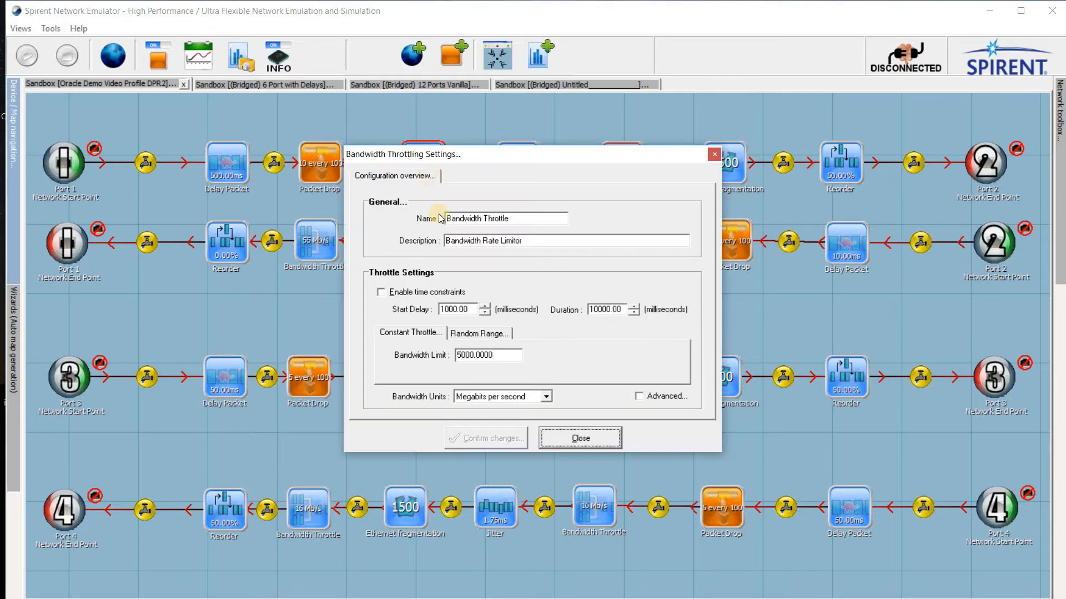
left_click(458, 355)
left_click_drag(456, 354, 461, 355)
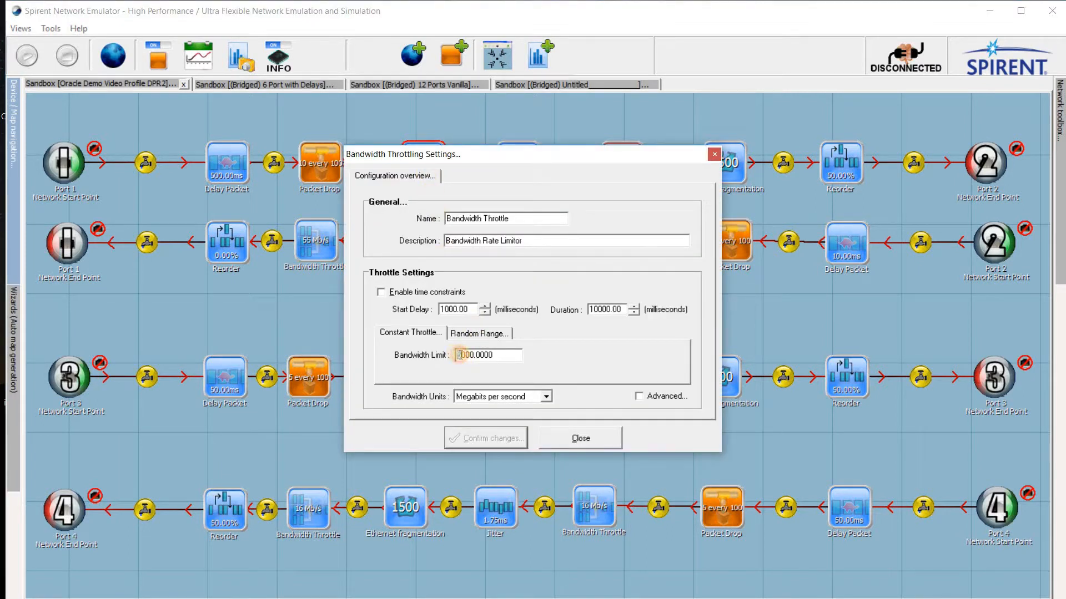
type("1")
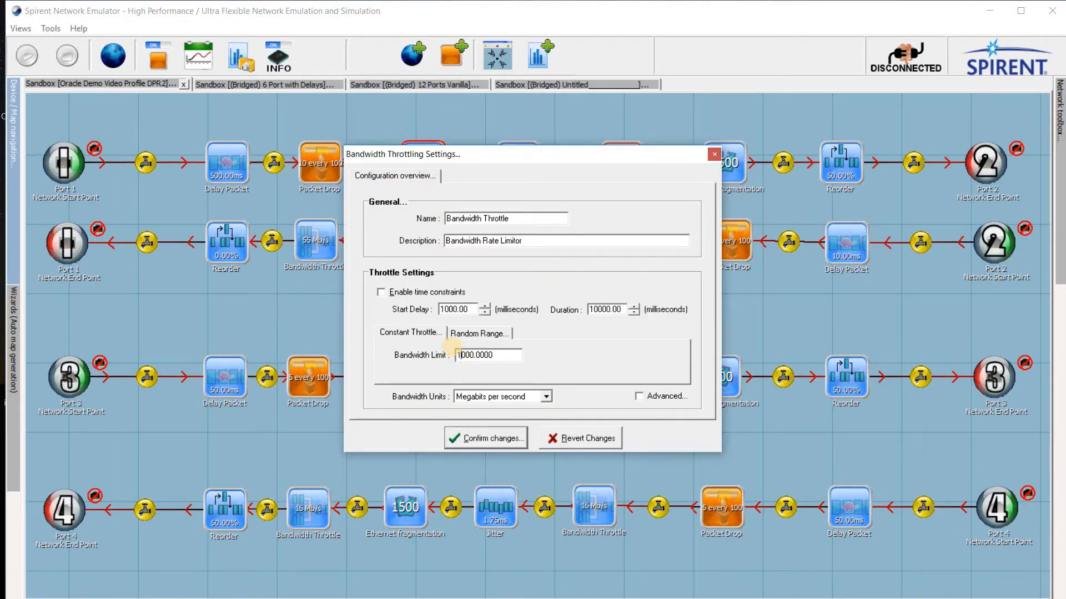
left_click(497, 443)
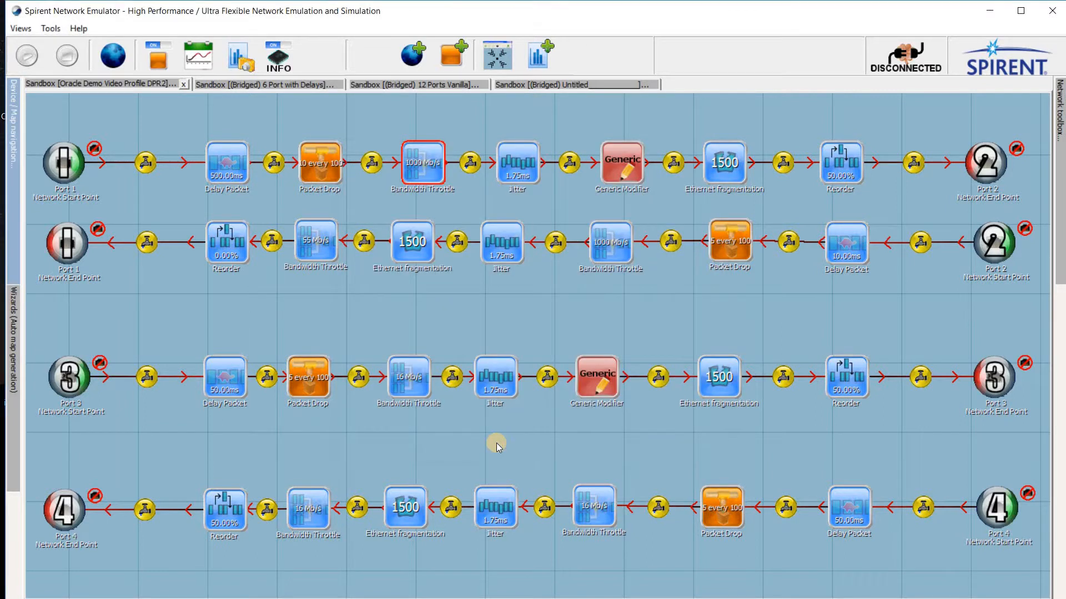
Step: Set the maximum jitter of the Jitter object on the Port 1 to Port 2 path to 1.50 ms
double_click(506, 174)
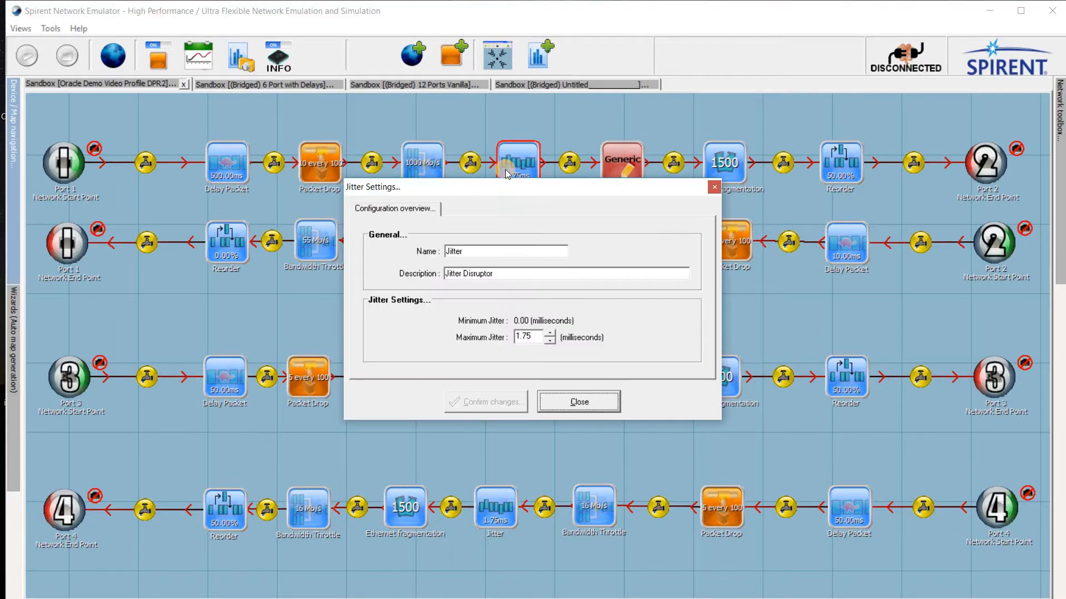
left_click(524, 337)
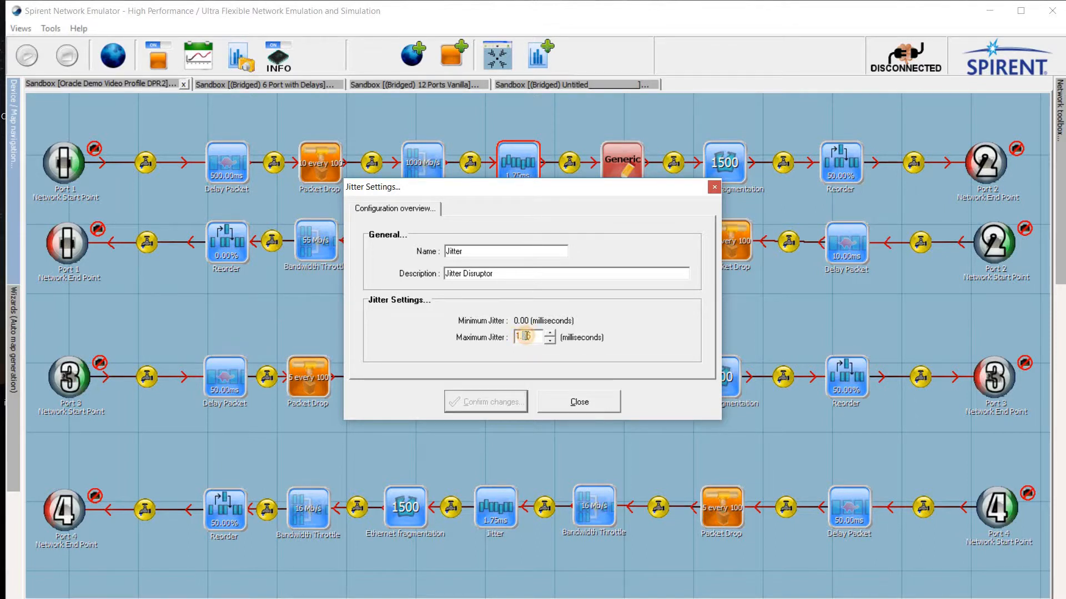
key("BackSpace")
left_click(507, 398)
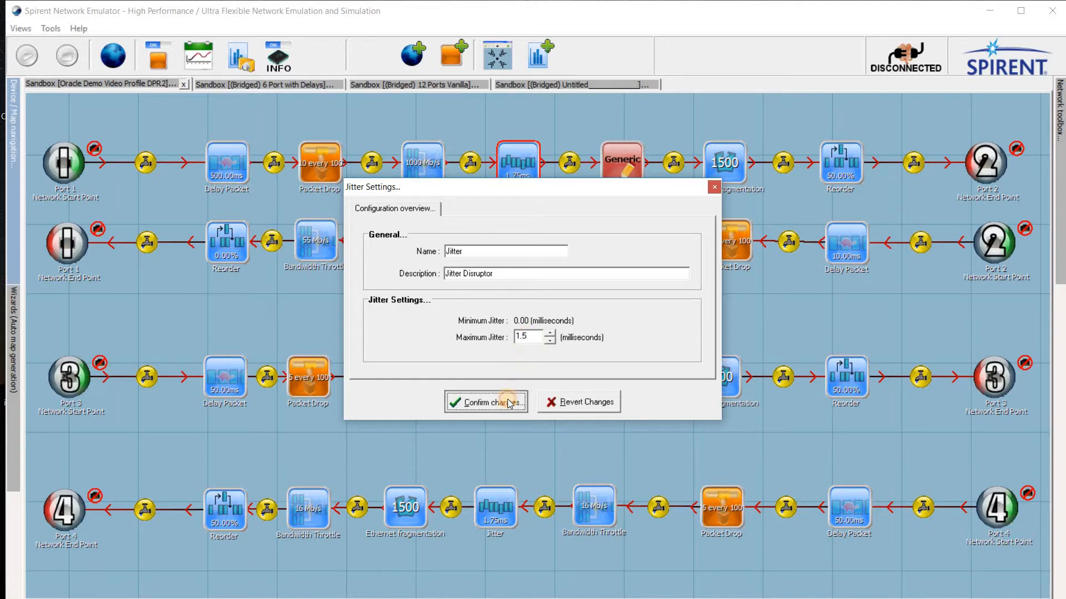
Step: Review the packet modification settings of the Generic Modifier on the Port 1 to Port 2 path
double_click(612, 170)
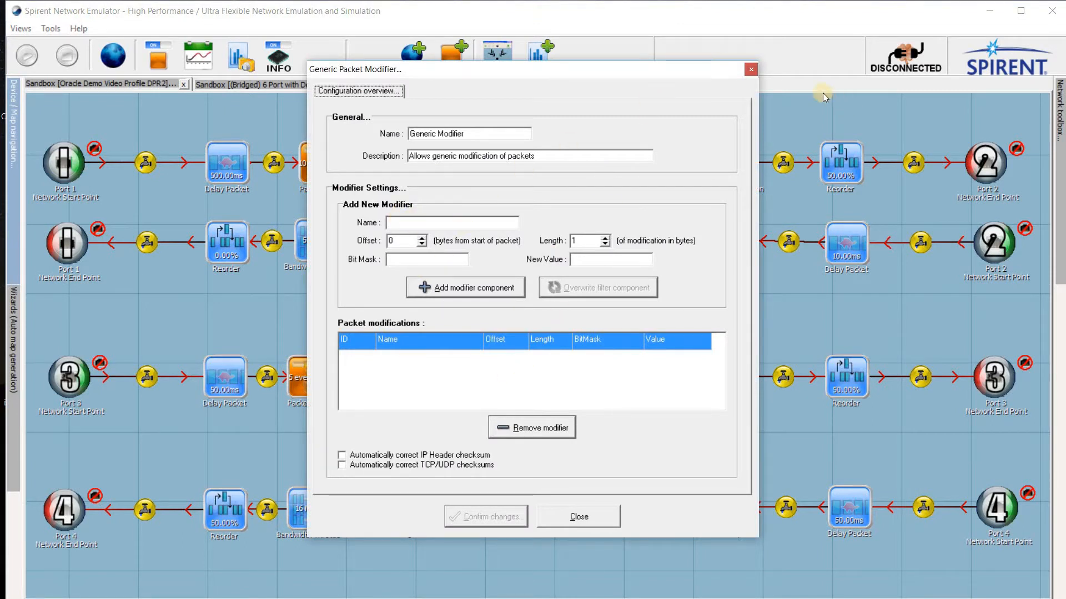
left_click(752, 70)
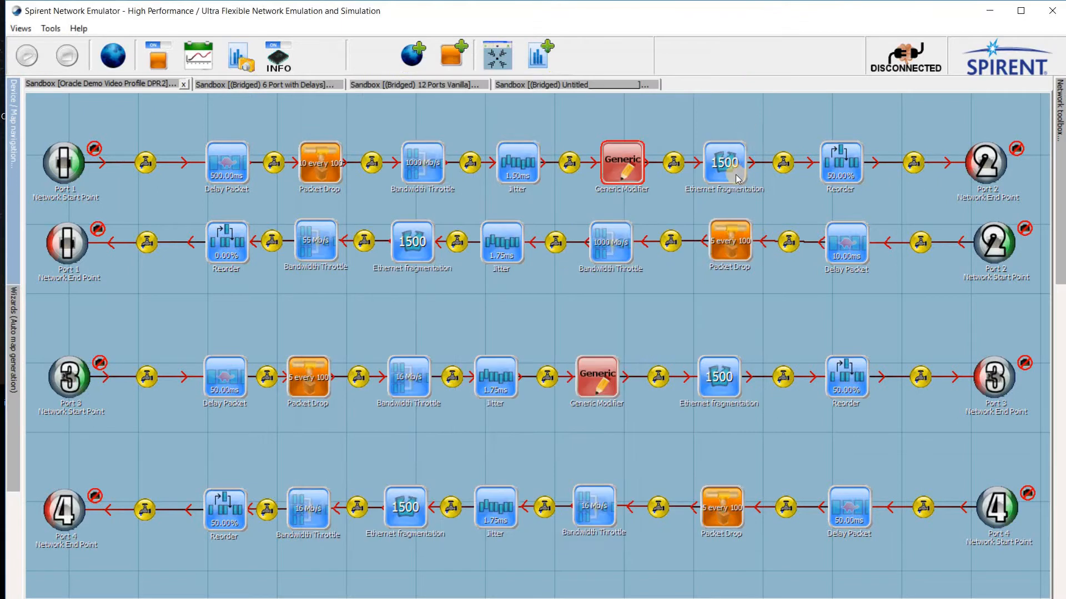
Step: Set the MTU of the Ethernet fragmentation object on the Port 1 to Port 2 path to 1200
double_click(724, 163)
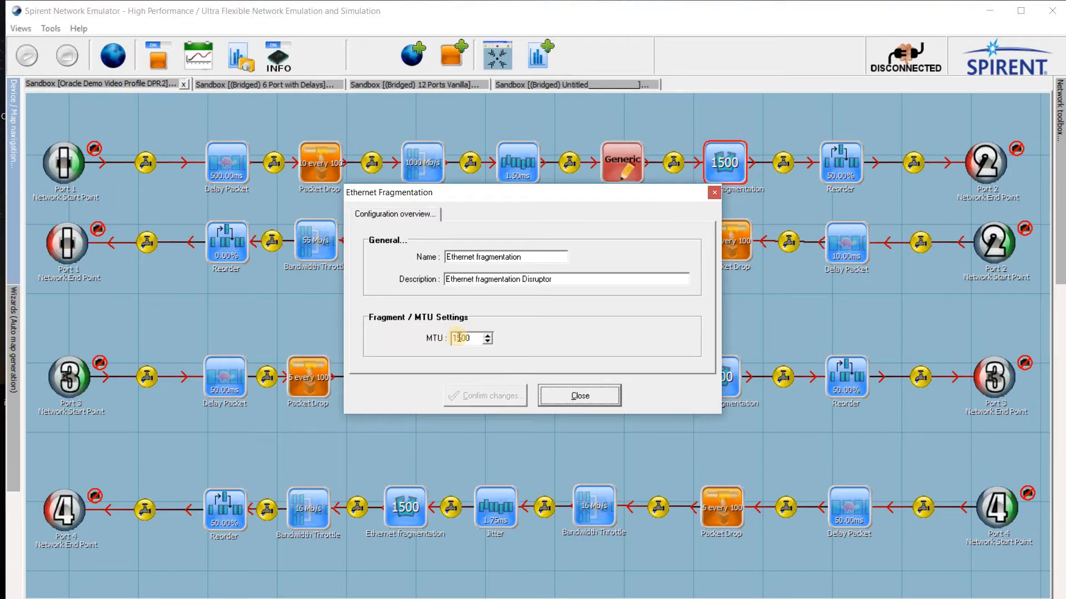
left_click_drag(457, 337, 461, 337)
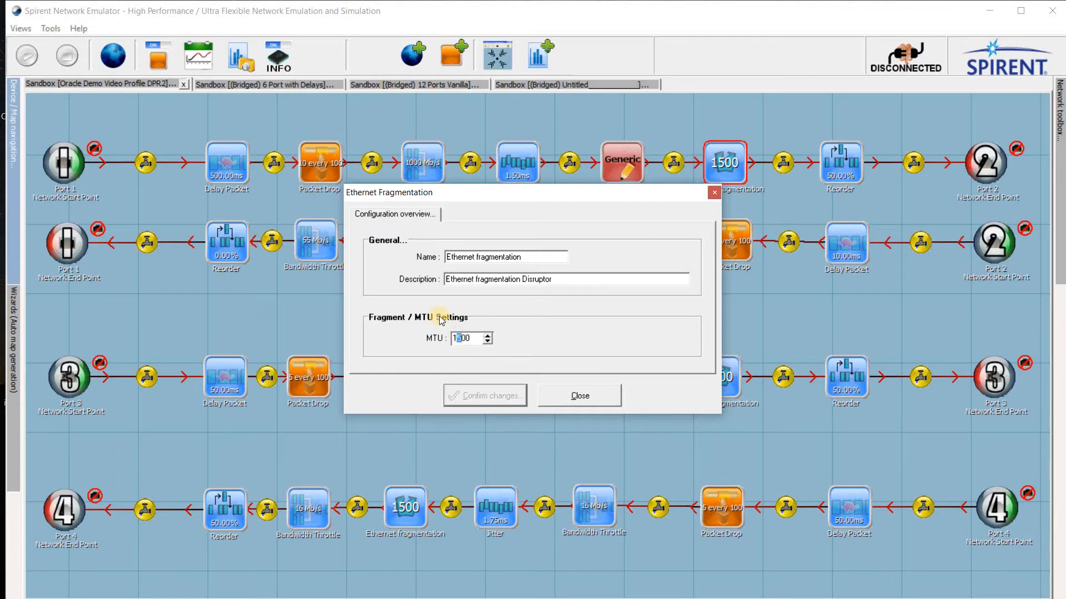
type("2")
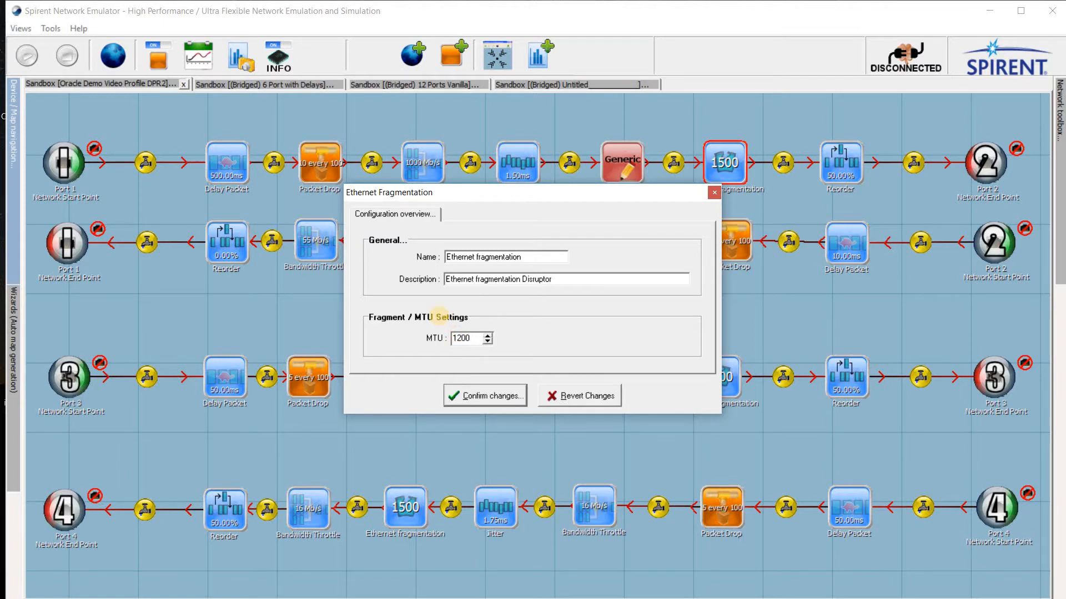
left_click(472, 395)
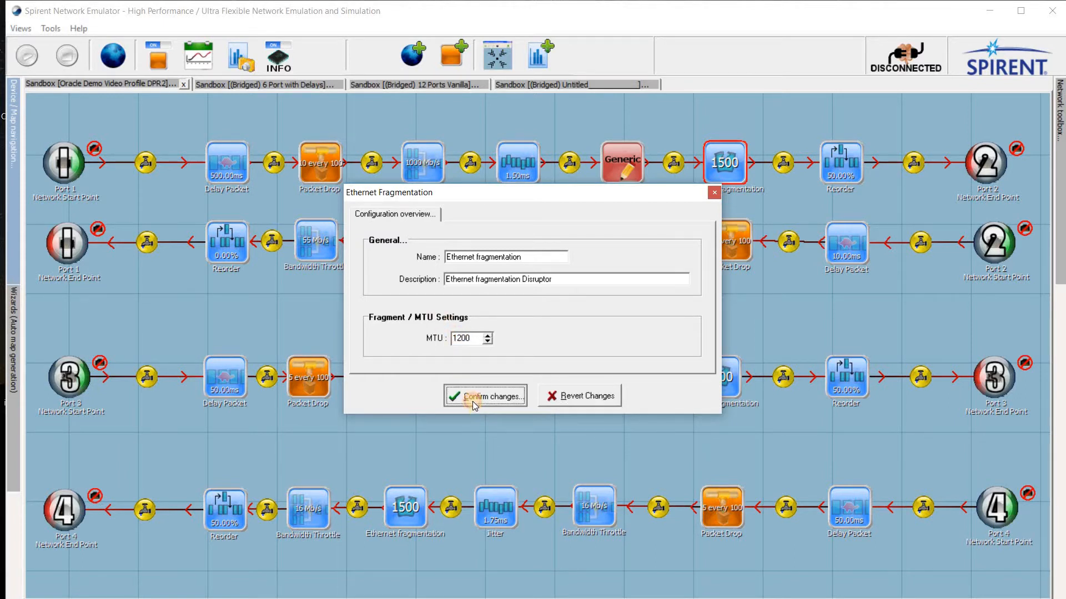
Step: Set the packet probability of the Reorder object on the Port 1 to Port 2 path to 50%
double_click(833, 180)
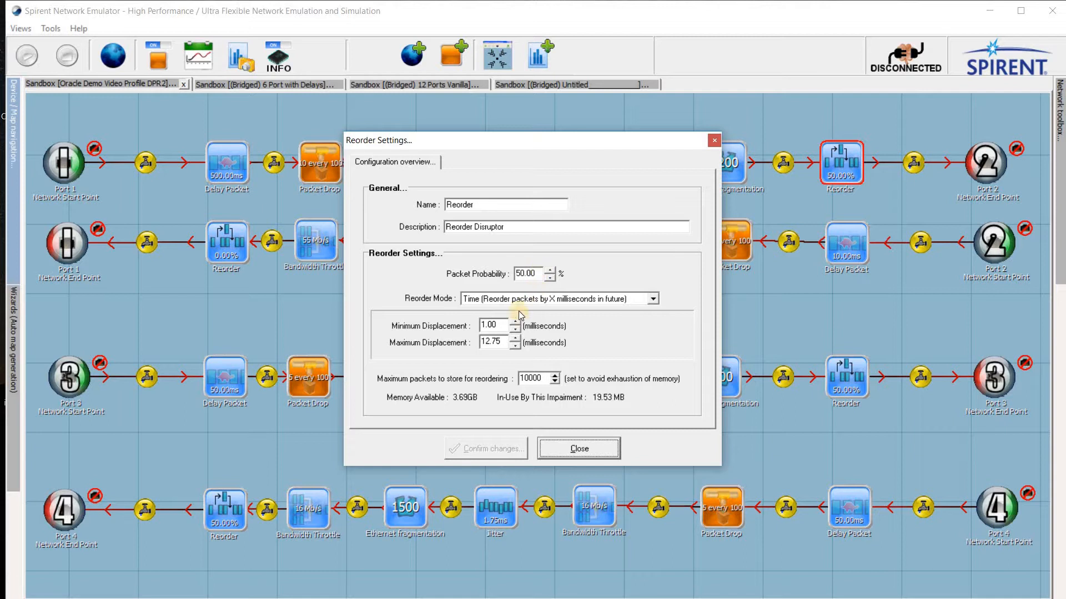
left_click_drag(517, 272, 527, 272)
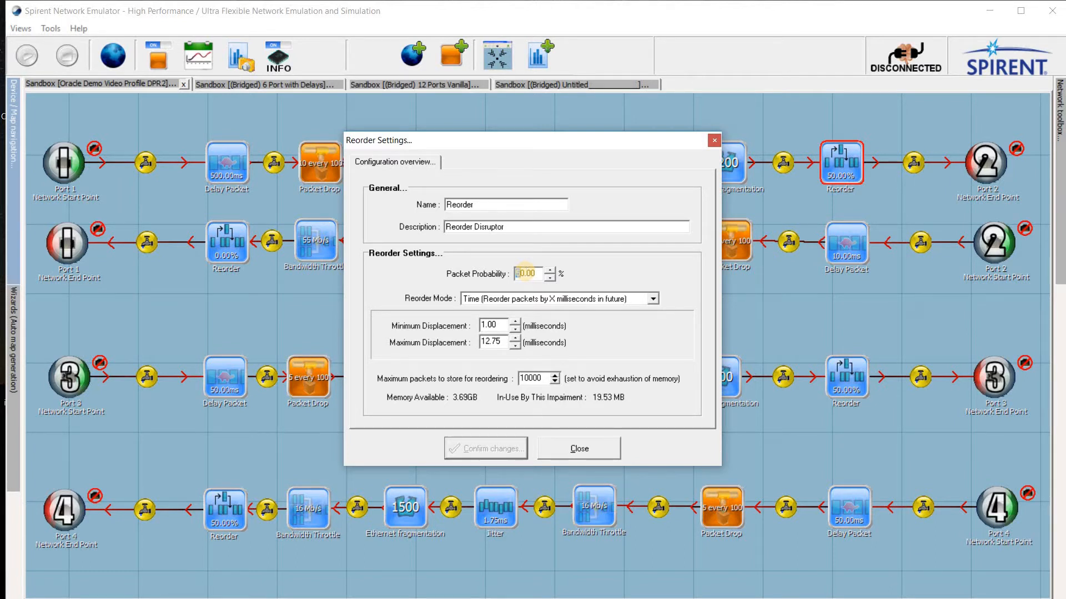
type("10")
left_click_drag(515, 272, 536, 272)
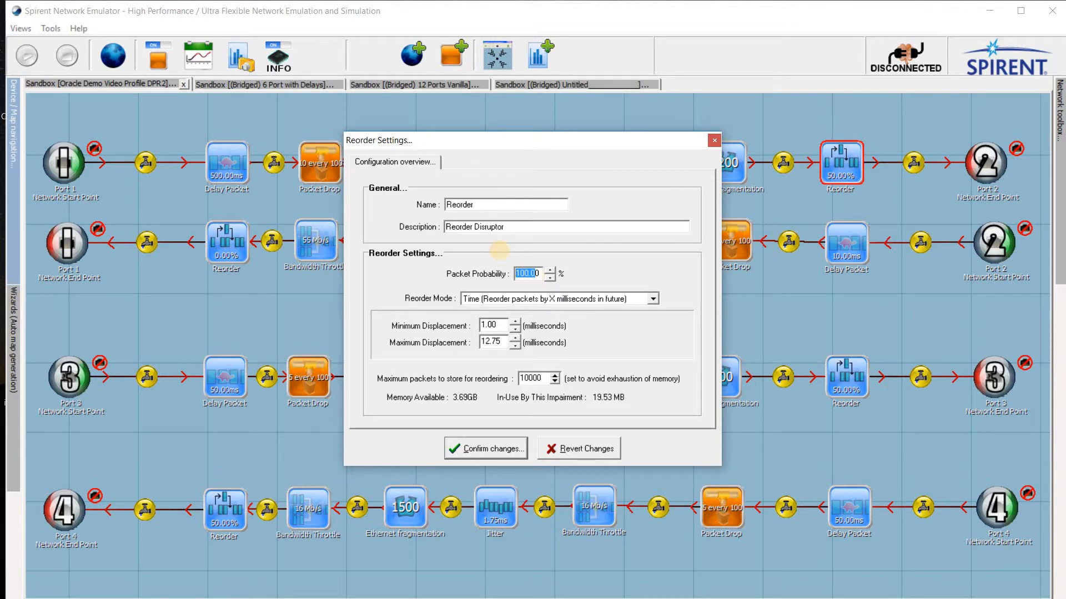
type("50")
double_click(541, 274)
type("50")
left_click(498, 449)
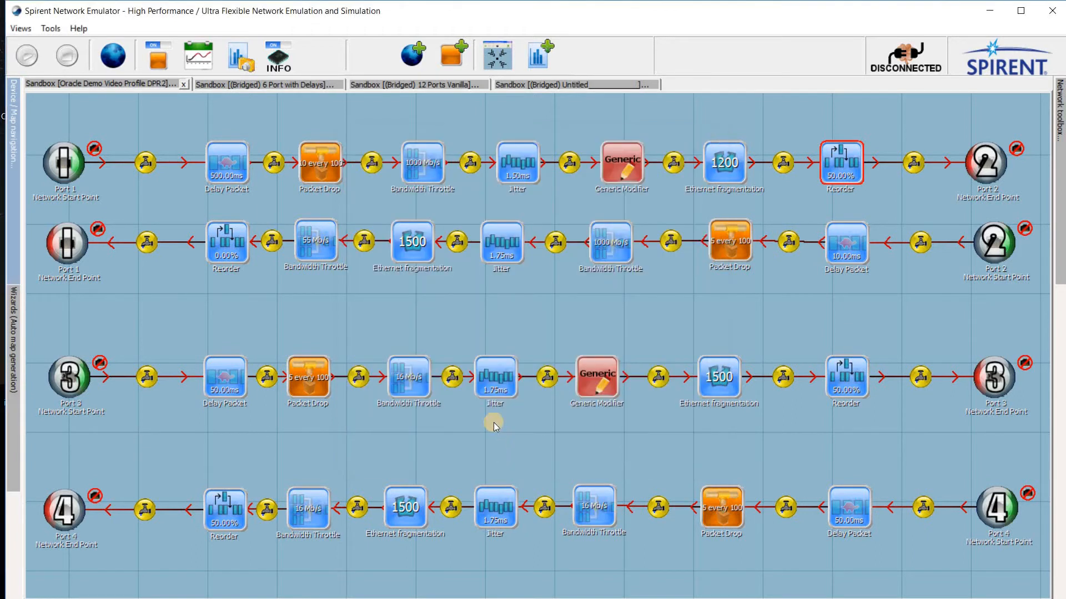
Step: Set the packet probability of the Reorder object on the Port 1 to Port 2 path to 35%
double_click(832, 169)
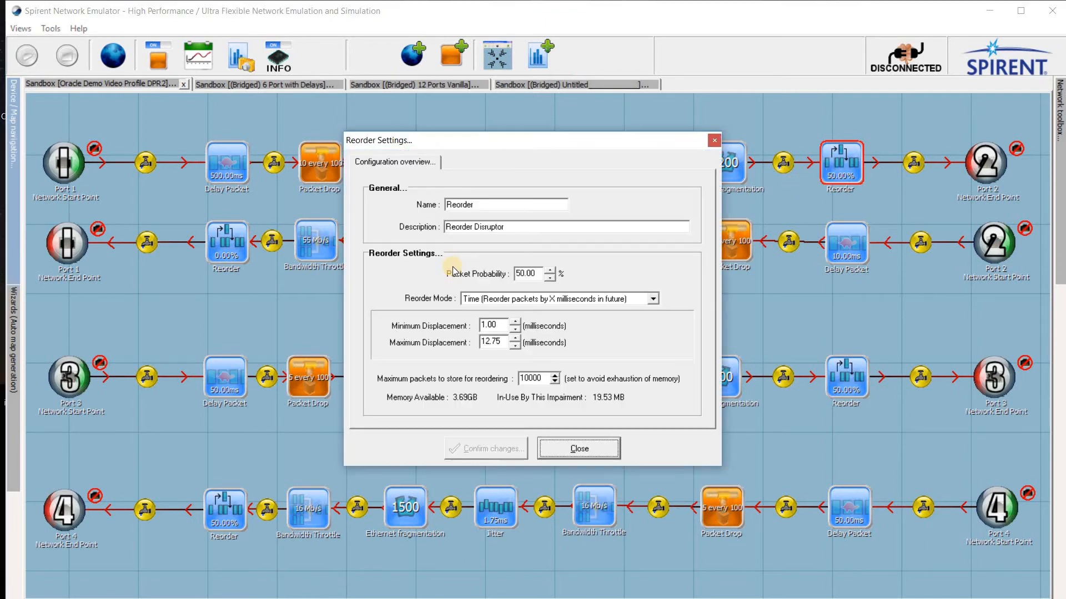
left_click(517, 273)
double_click(519, 273)
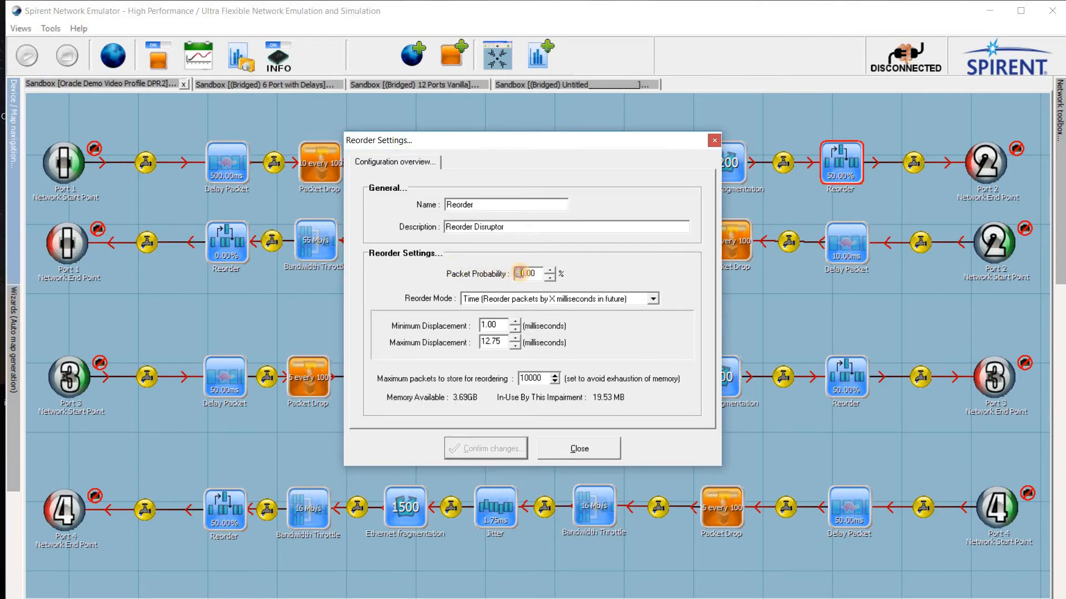
type("35")
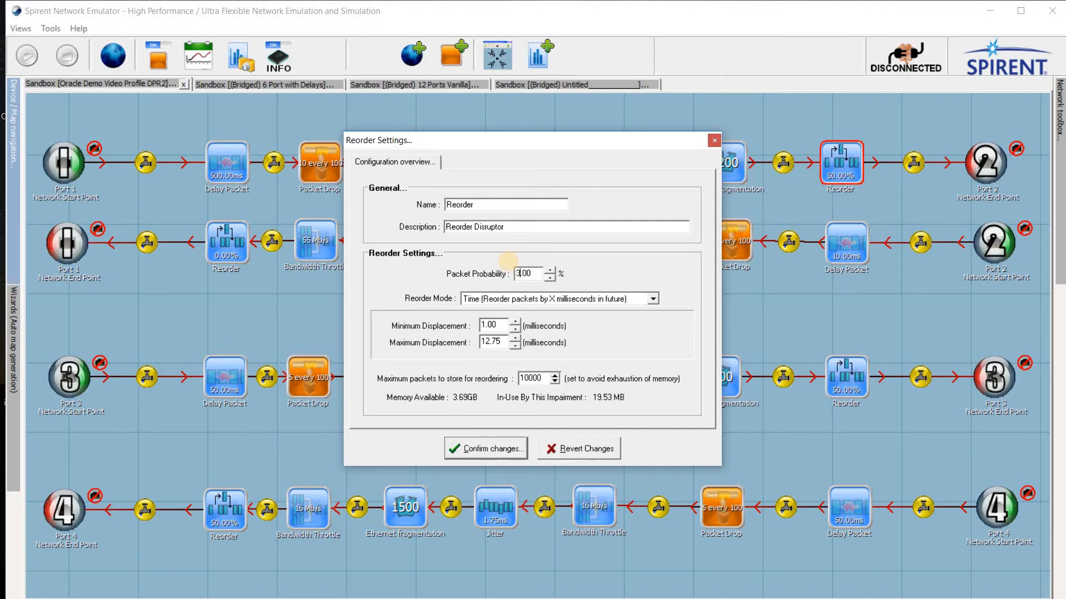
left_click(497, 449)
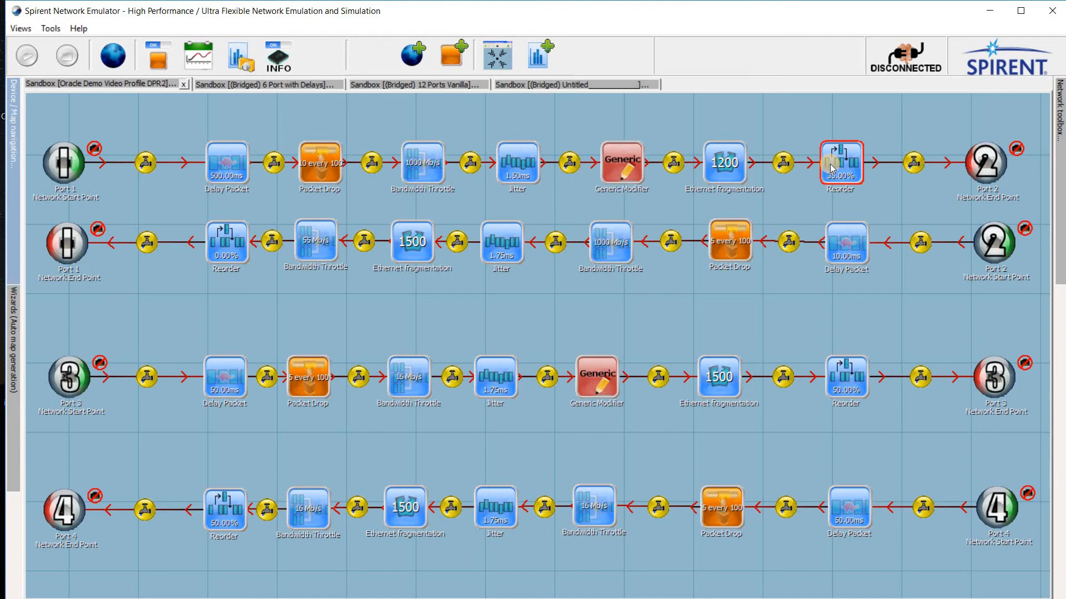